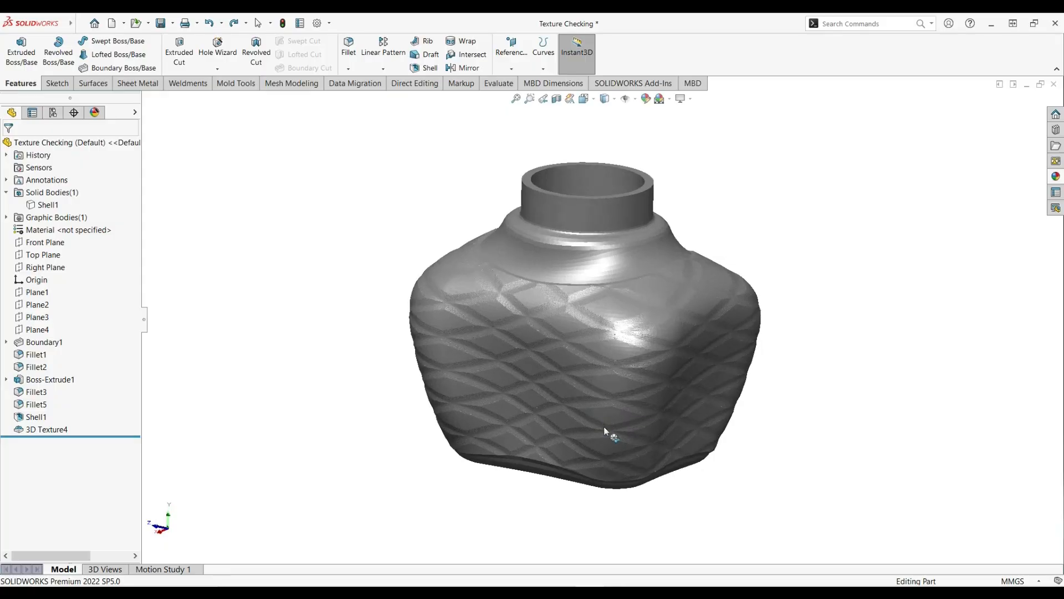
# Step: Display the bottle as shaded with visible edges
pyautogui.moveTo(604, 426); pyautogui.dragTo(629, 332, button='middle')
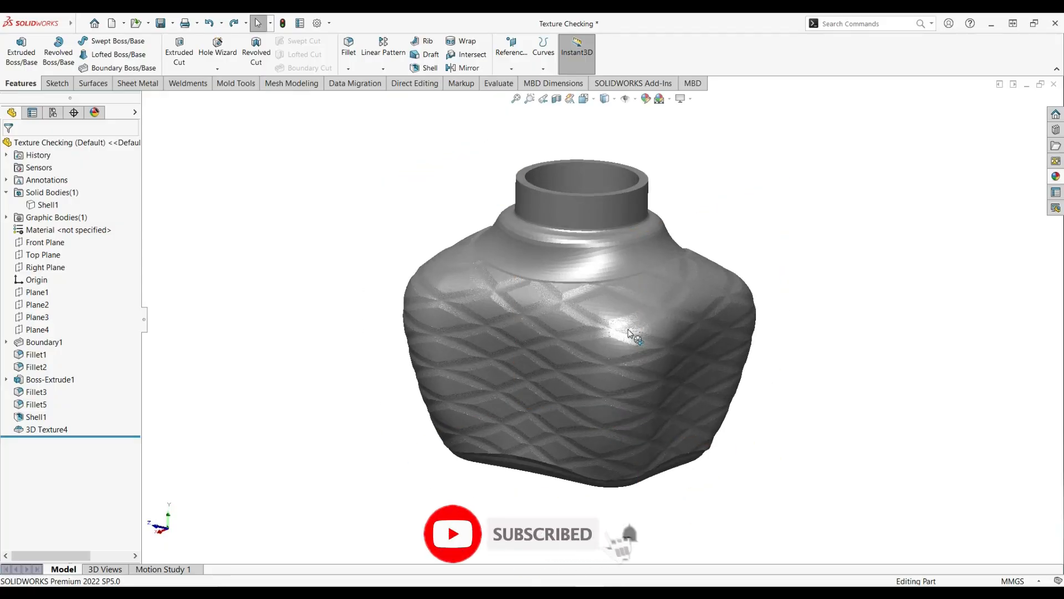
pyautogui.scroll(-2, 627, 281)
pyautogui.click(614, 99)
pyautogui.click(610, 111)
pyautogui.moveTo(297, 297); pyautogui.dragTo(317, 336, button='middle')
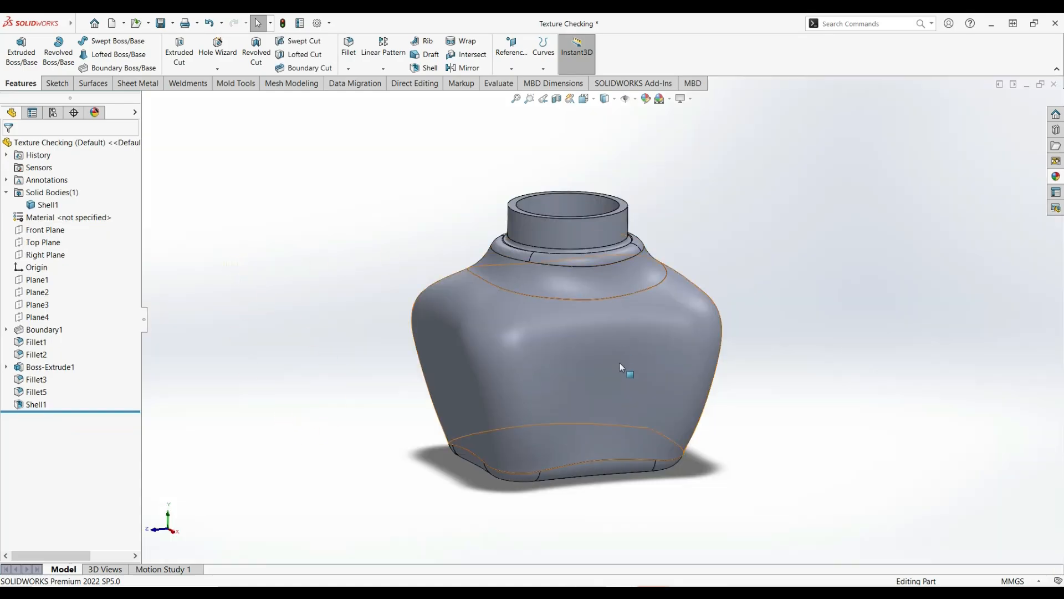
pyautogui.scroll(-2, 620, 361)
pyautogui.scroll(2, 620, 365)
pyautogui.scroll(-1, 618, 364)
pyautogui.scroll(1, 610, 352)
pyautogui.scroll(-2, 560, 236)
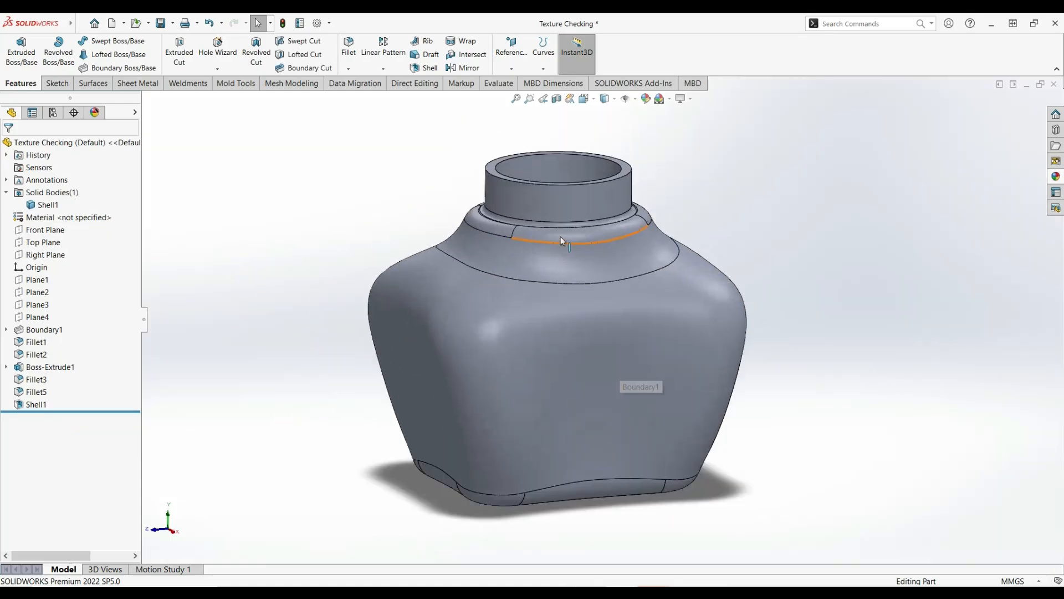
pyautogui.scroll(2, 561, 236)
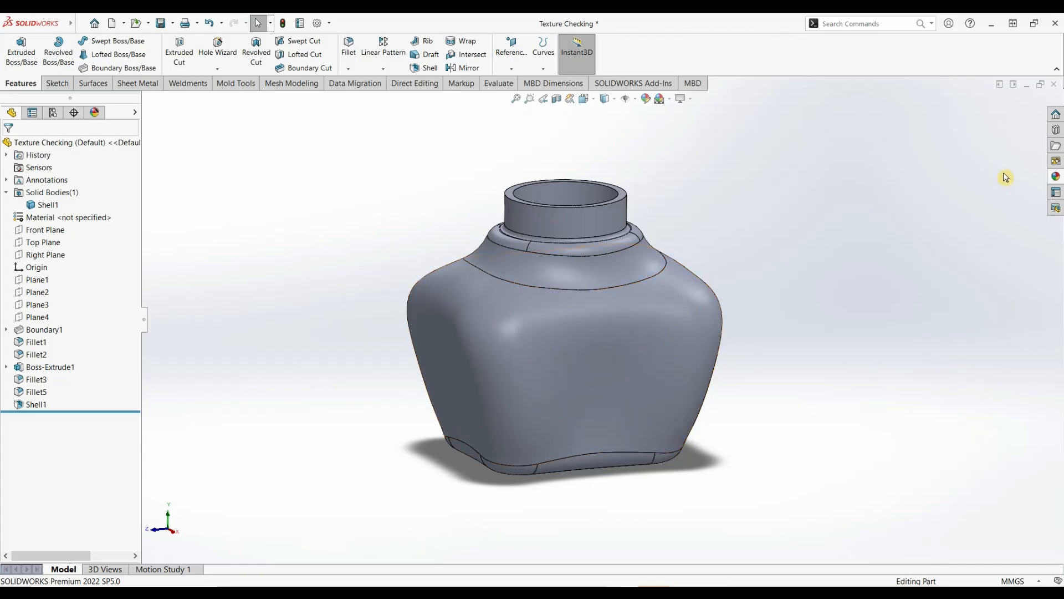
# Step: Browse the appearance library's Miscellaneous 3D Textures folder, examining the pattern, dimple, knurled and treadplate textures
pyautogui.click(1055, 178)
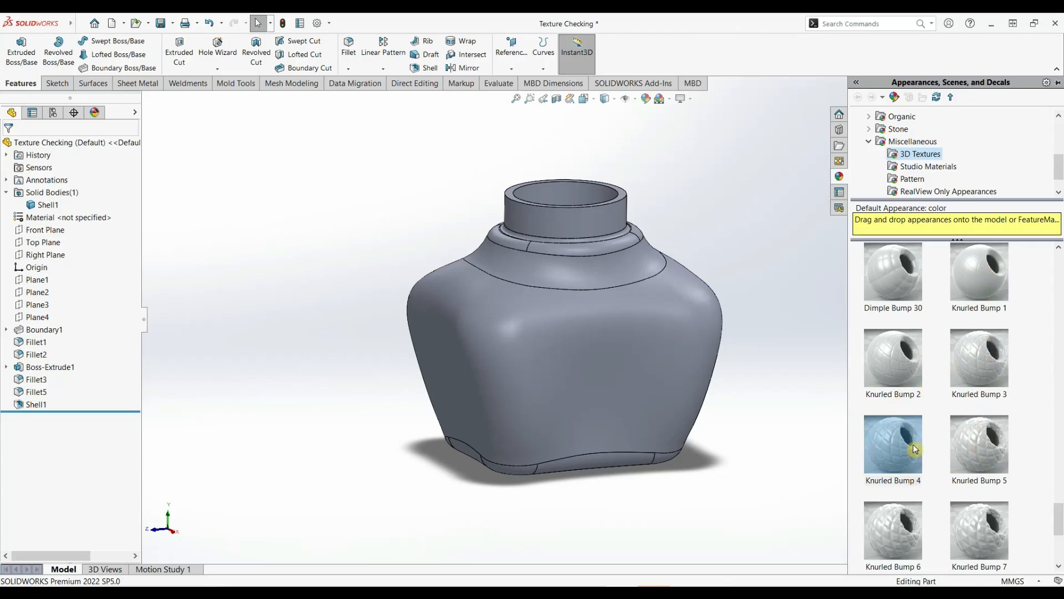
pyautogui.scroll(10, 954, 388)
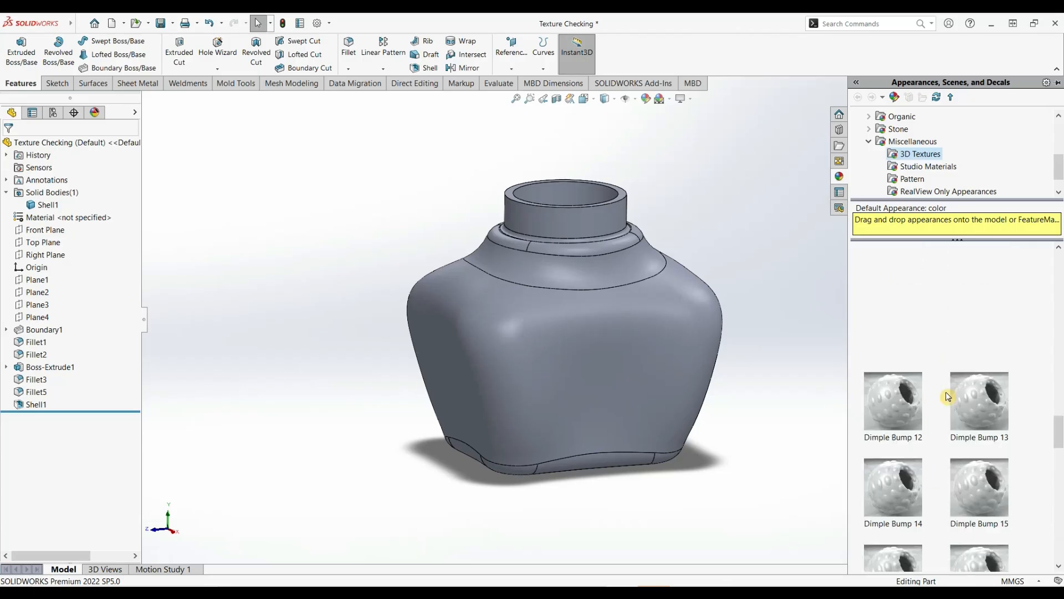
pyautogui.scroll(5, 948, 396)
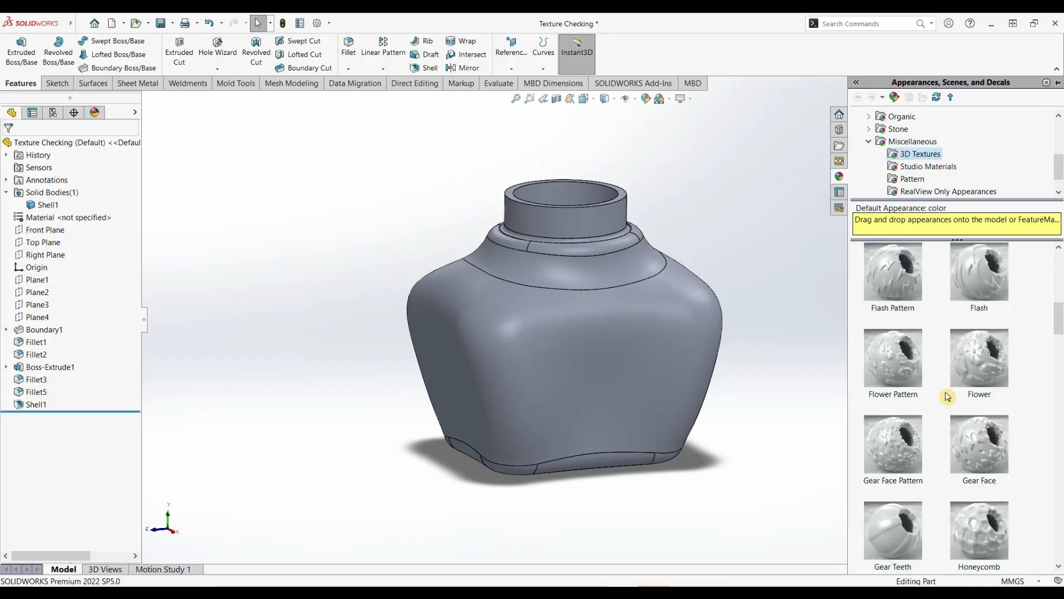
pyautogui.scroll(5, 948, 396)
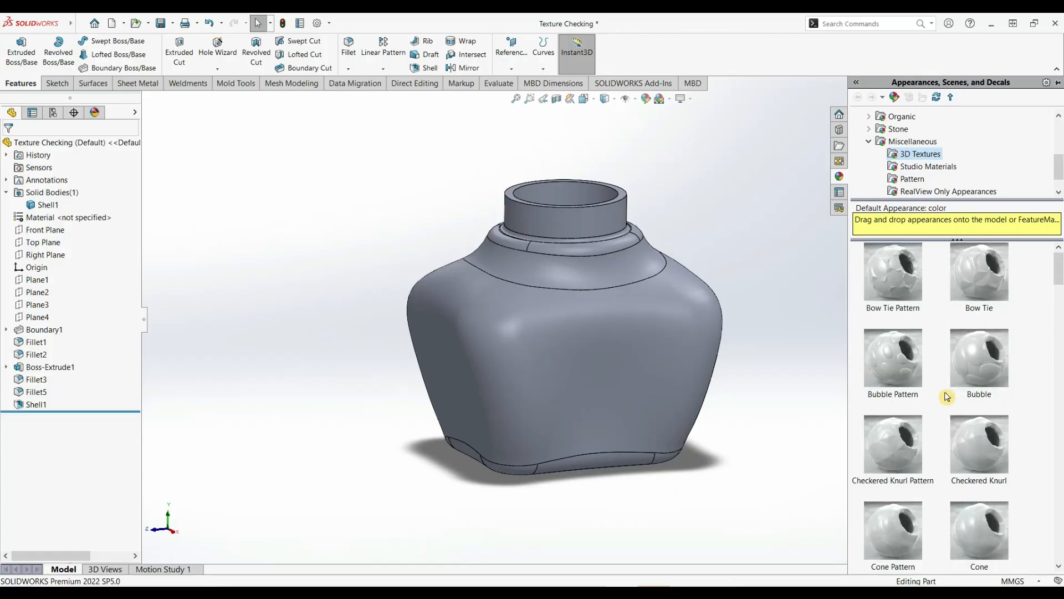
pyautogui.scroll(-15, 947, 396)
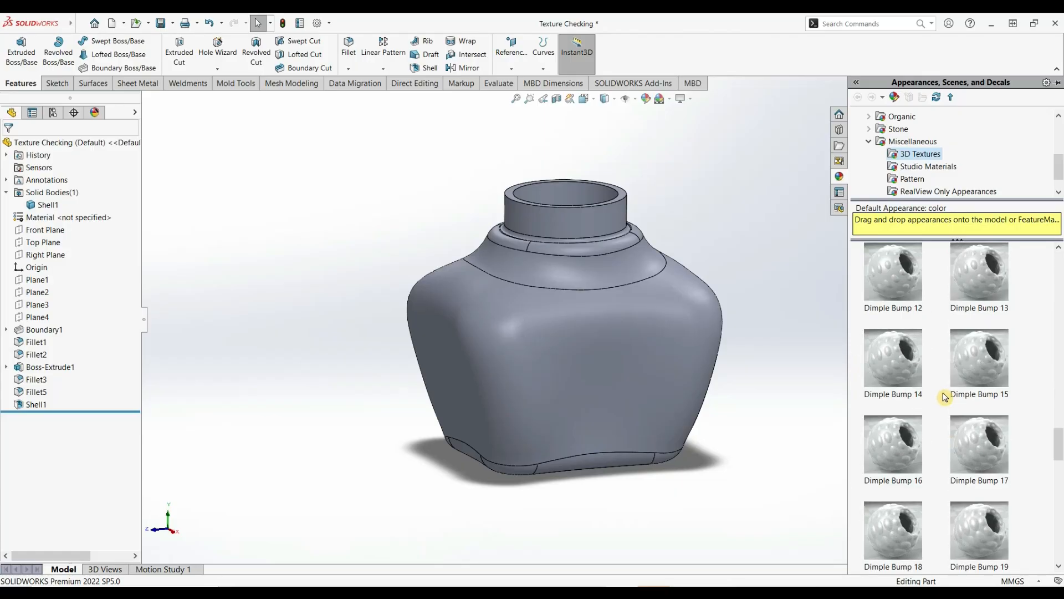
pyautogui.scroll(-8, 945, 397)
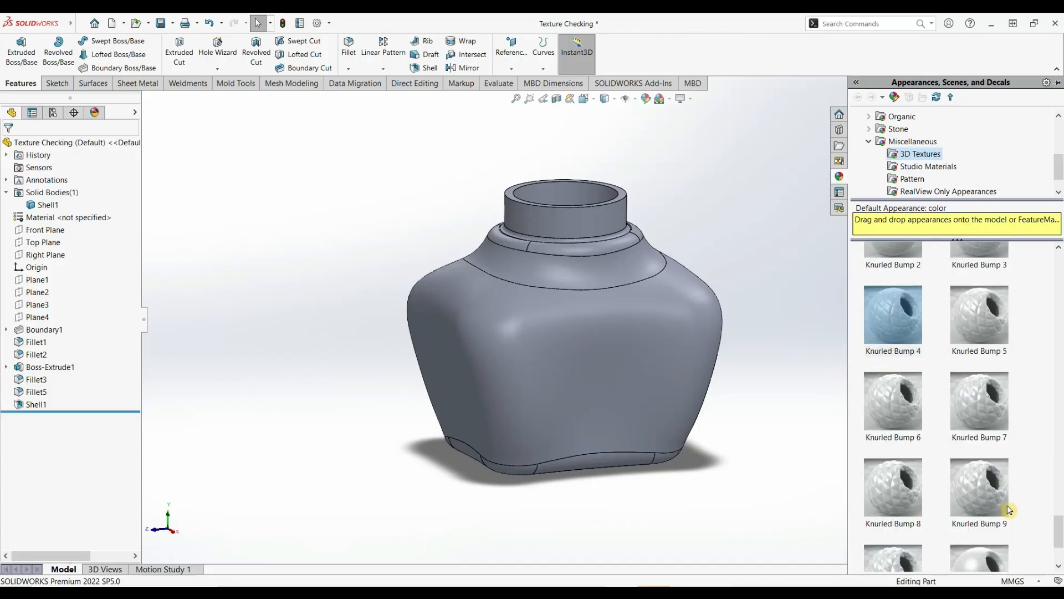
pyautogui.scroll(-3, 908, 449)
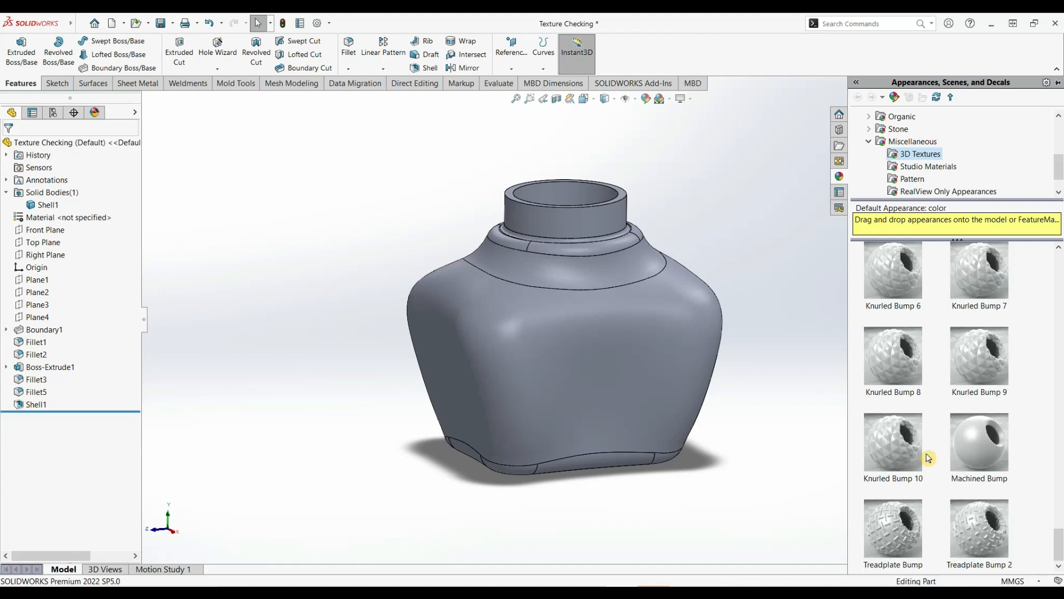
pyautogui.moveTo(929, 458)
pyautogui.moveTo(904, 356)
pyautogui.scroll(3, 905, 356)
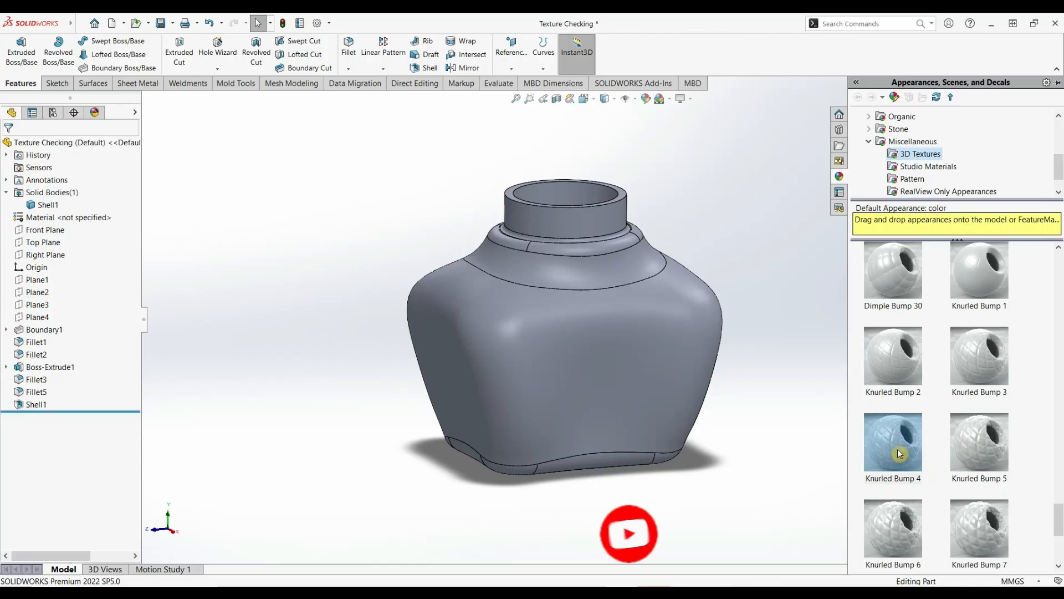
pyautogui.moveTo(904, 445); pyautogui.dragTo(569, 347)
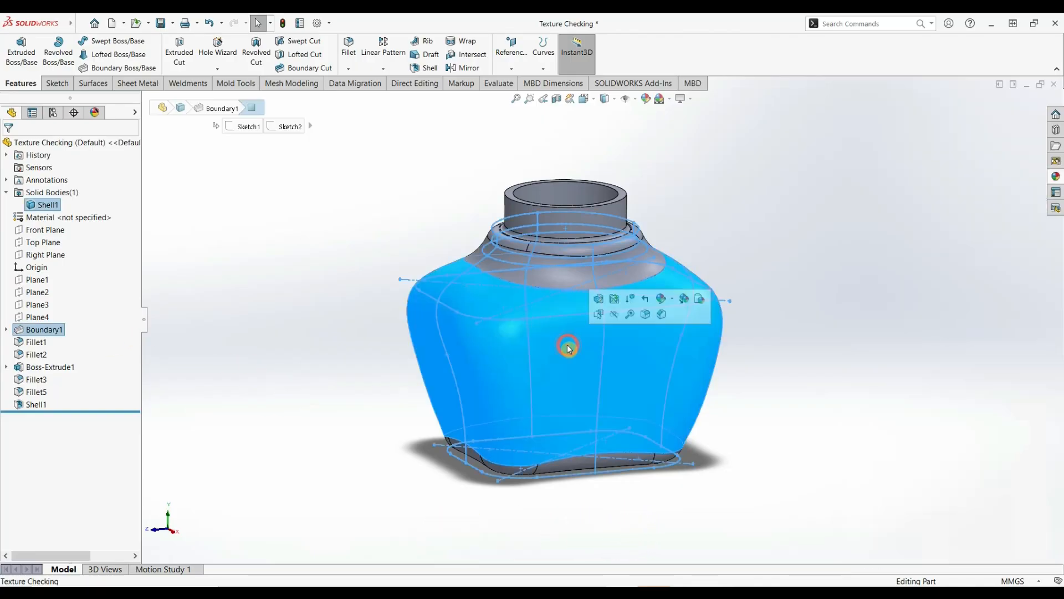
pyautogui.click(267, 288)
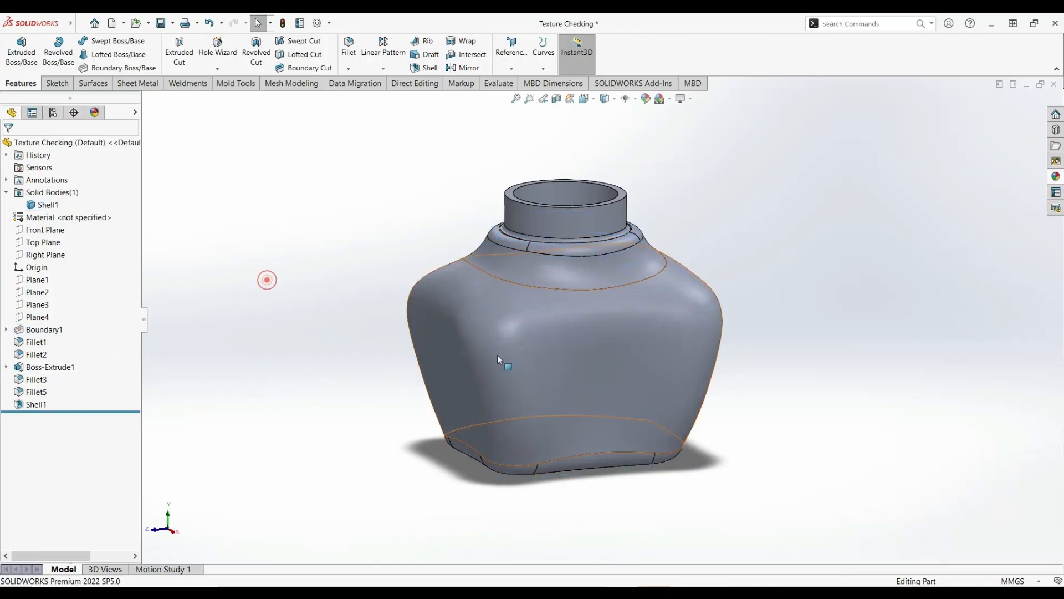
pyautogui.click(38, 206)
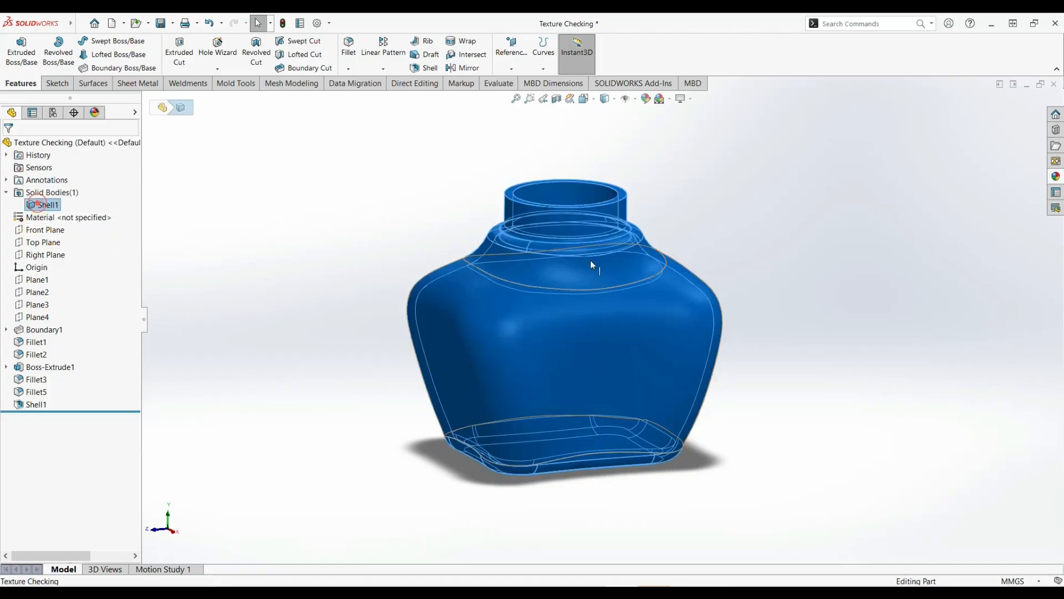
pyautogui.click(213, 246)
# Step: Apply the Knurled Bump 4 appearance to the large outer side face of the bottle
pyautogui.click(510, 332)
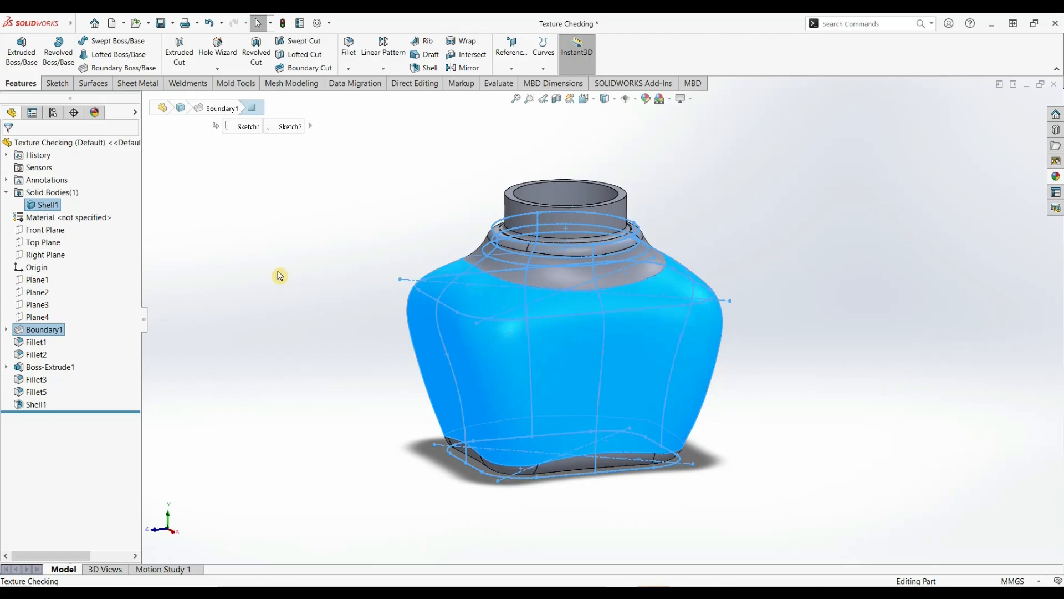
pyautogui.click(1056, 176)
pyautogui.doubleClick(896, 454)
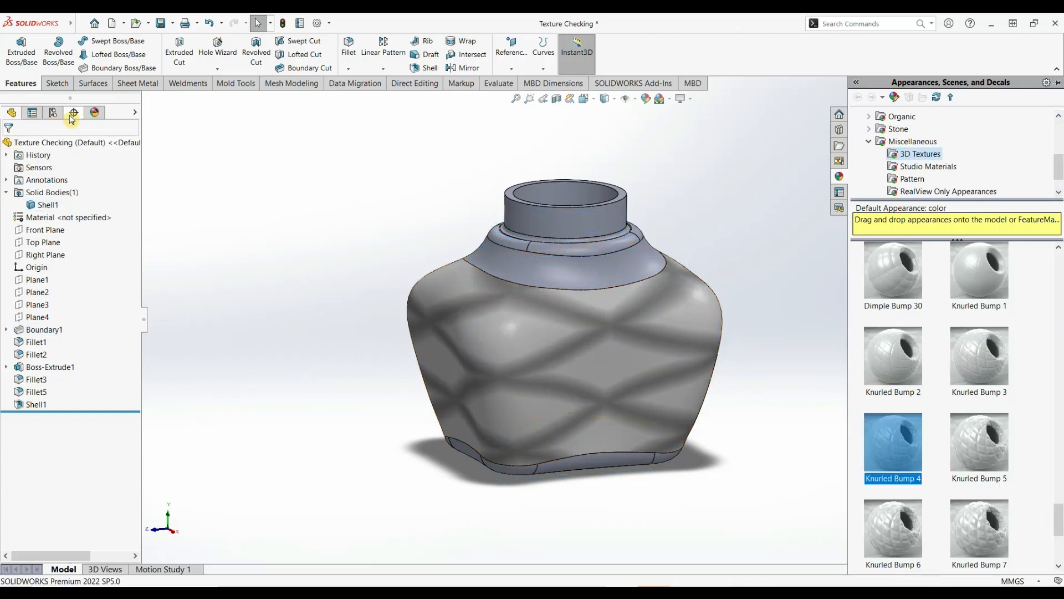
# Step: Edit the Knurled Bump 4 appearance and shrink its mapping frame to about half size for a denser diamond pattern
pyautogui.click(94, 112)
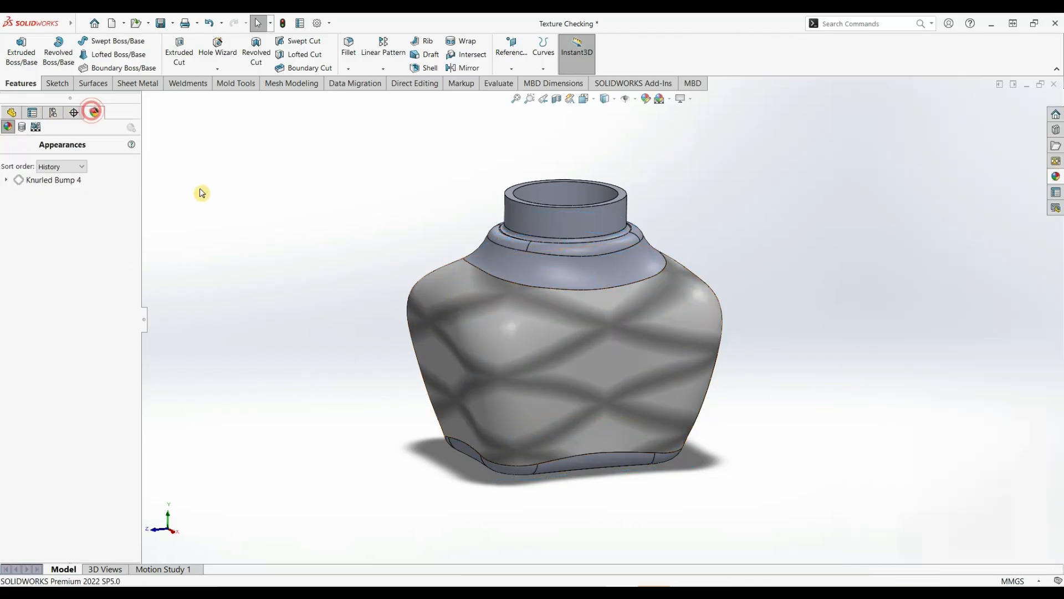
pyautogui.doubleClick(33, 180)
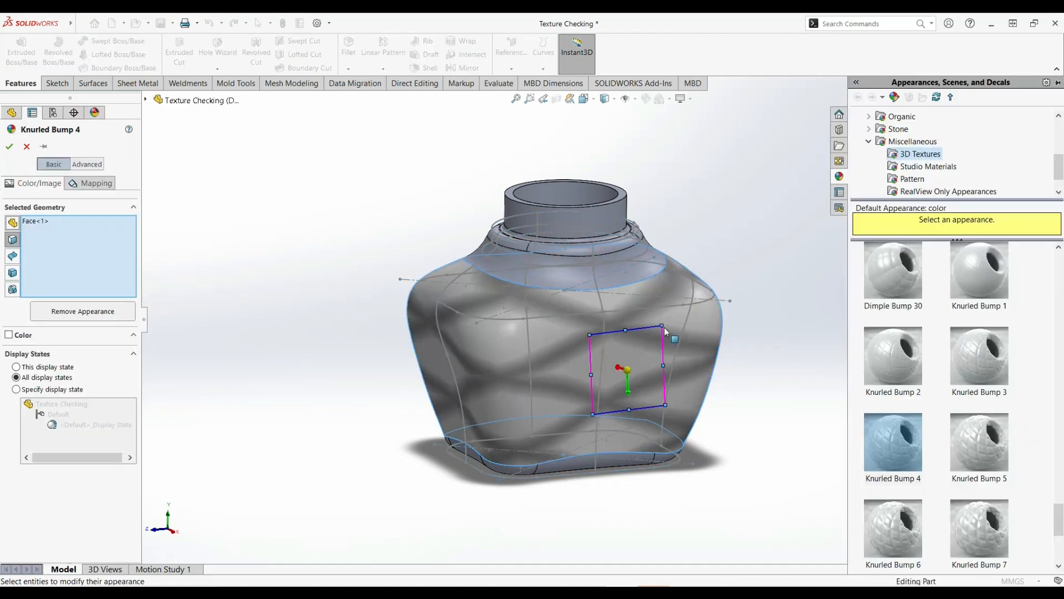
pyautogui.moveTo(661, 323); pyautogui.dragTo(640, 352)
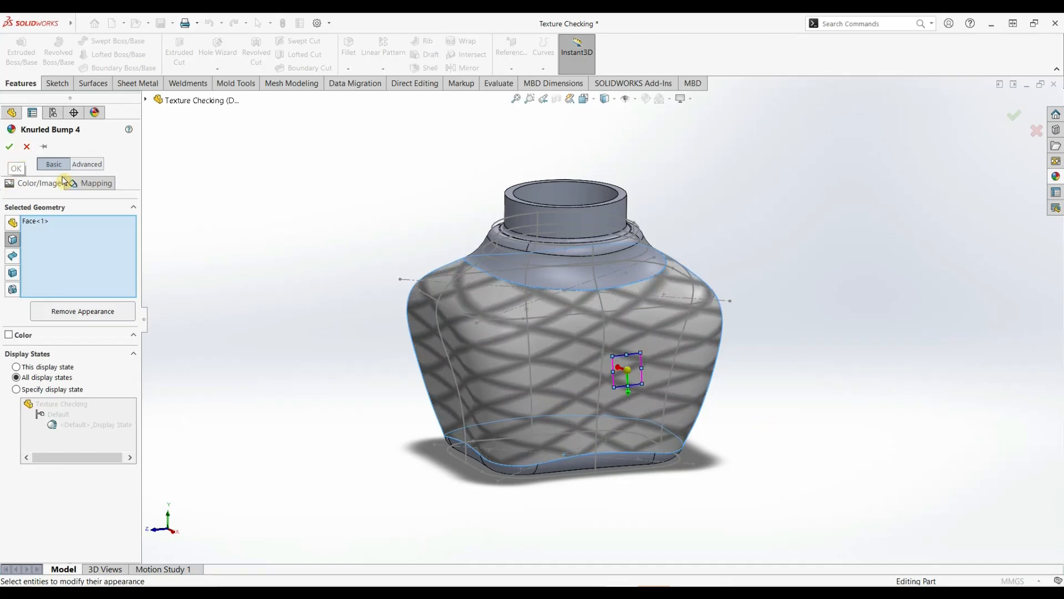
pyautogui.click(9, 147)
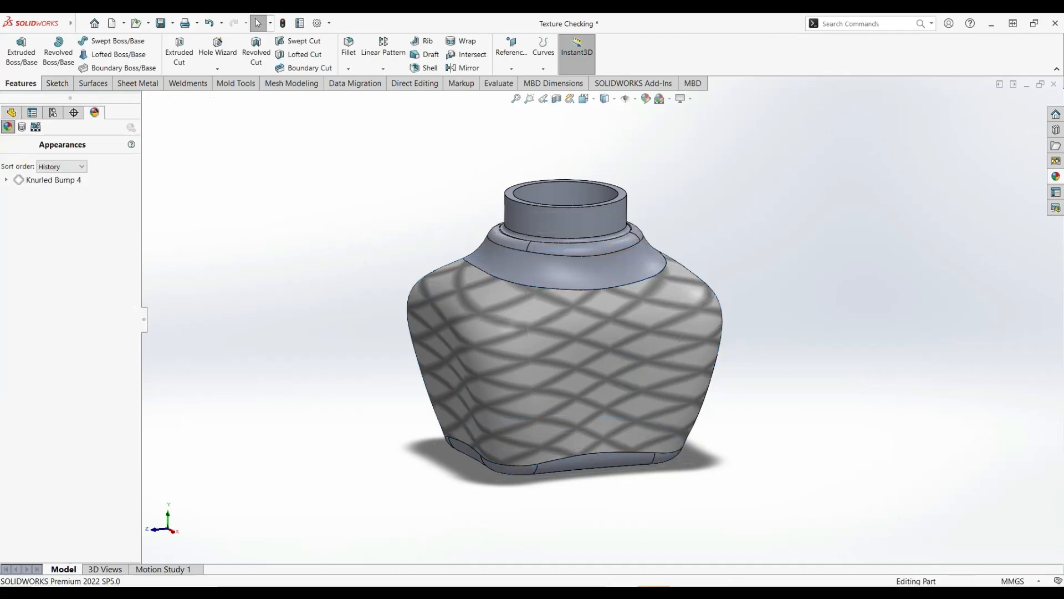
# Step: Start a 3D Texture on the Shell1 solid body and enable conversion of its Knurled Bump 4 texture to 3D
pyautogui.click(11, 112)
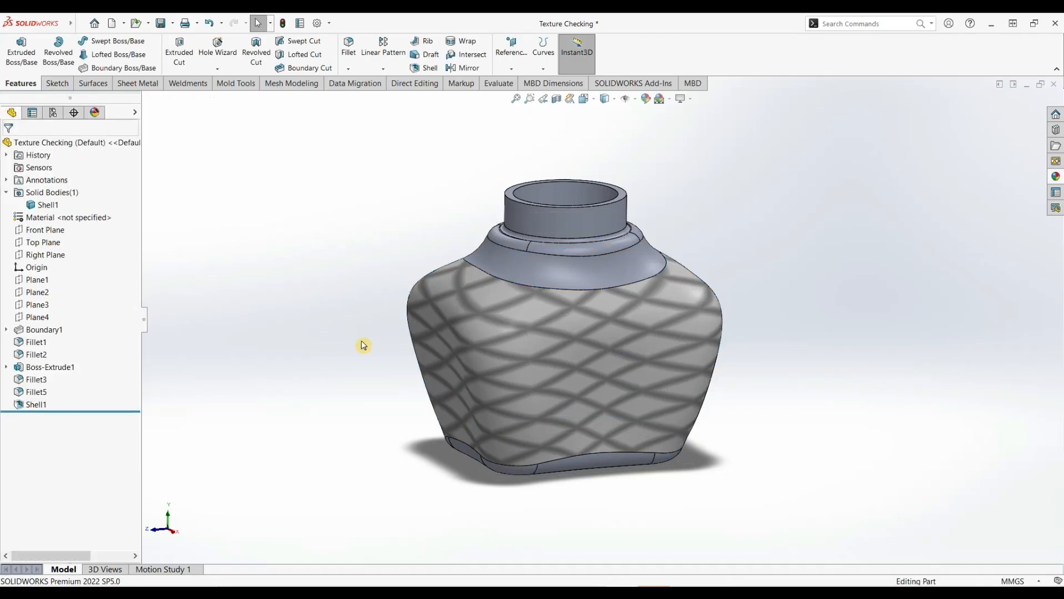
pyautogui.click(44, 205)
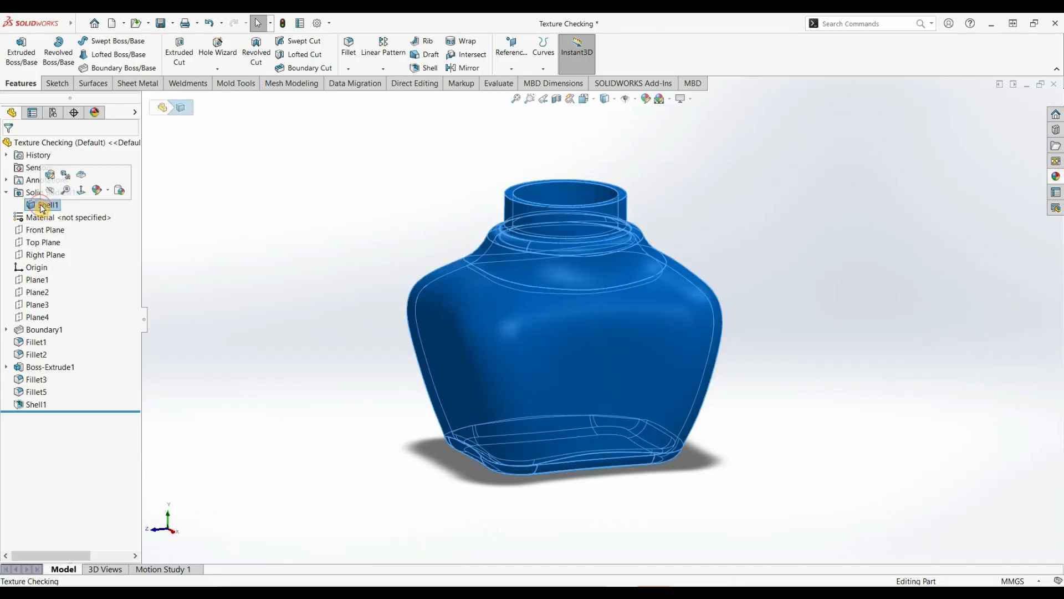
pyautogui.click(82, 177)
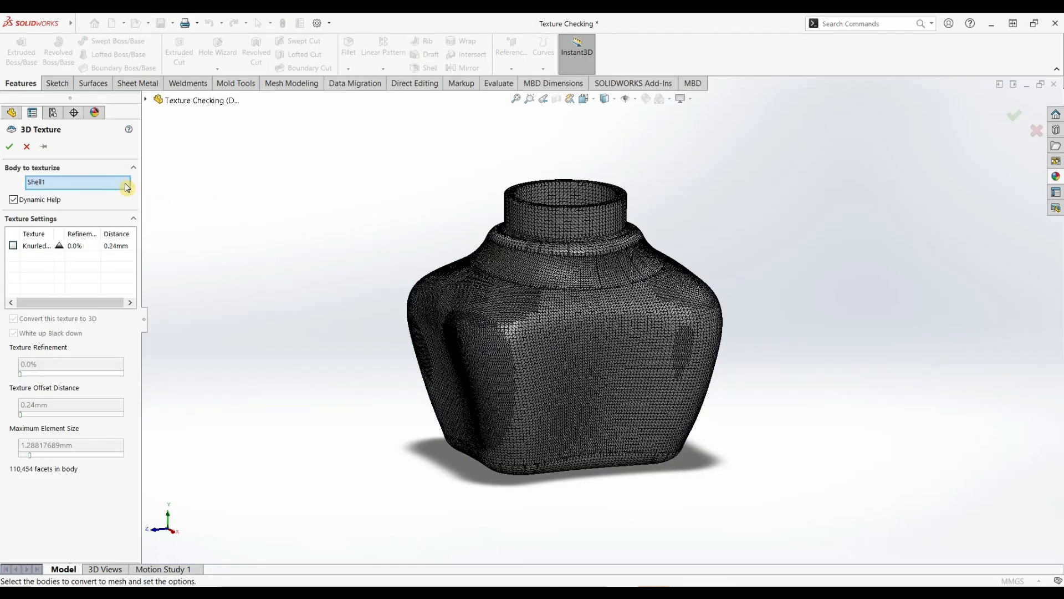
pyautogui.click(33, 245)
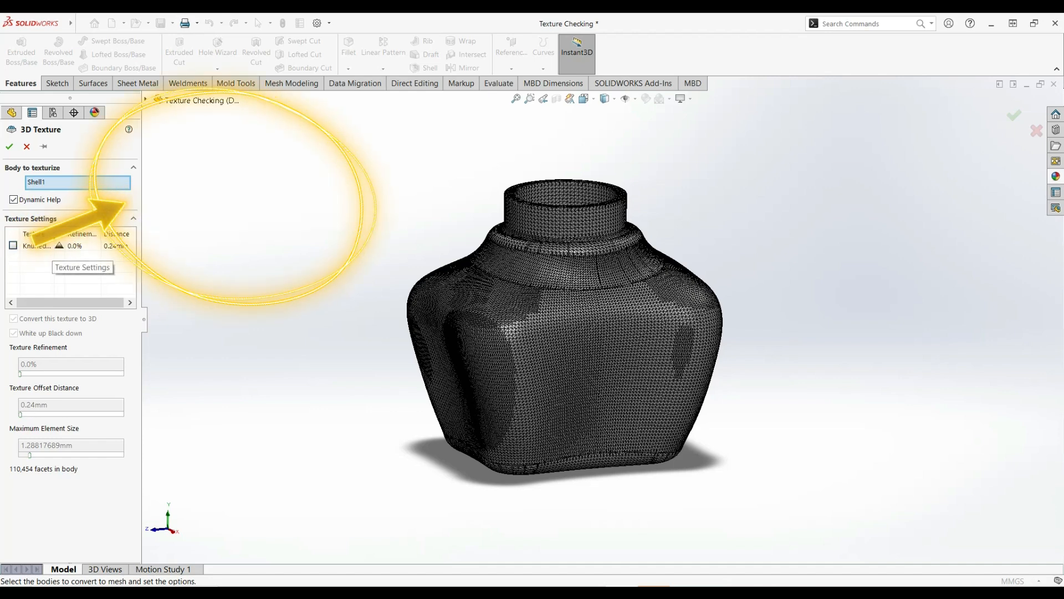
pyautogui.click(13, 246)
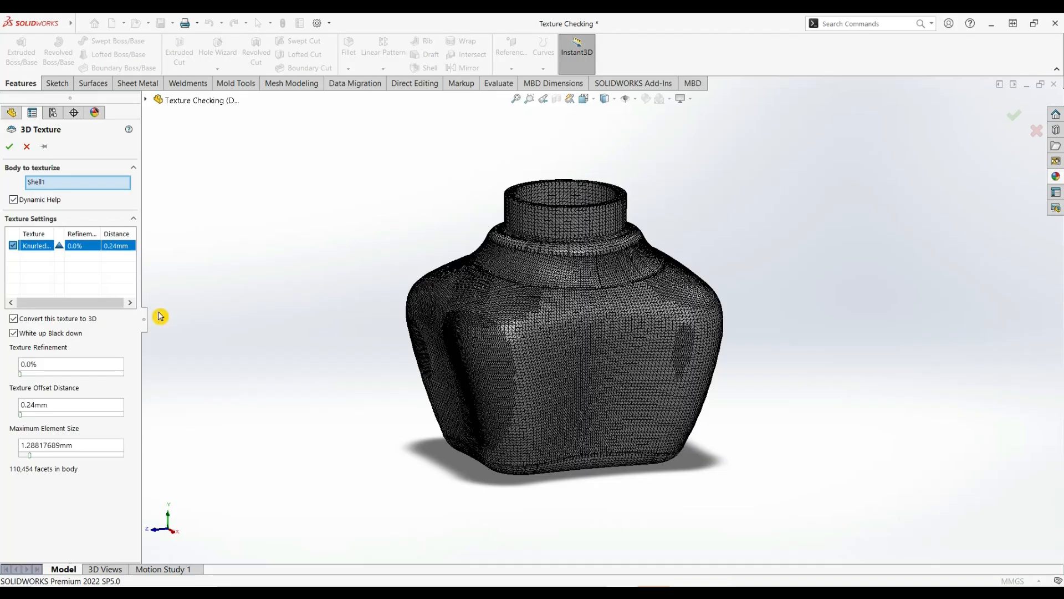
pyautogui.click(14, 319)
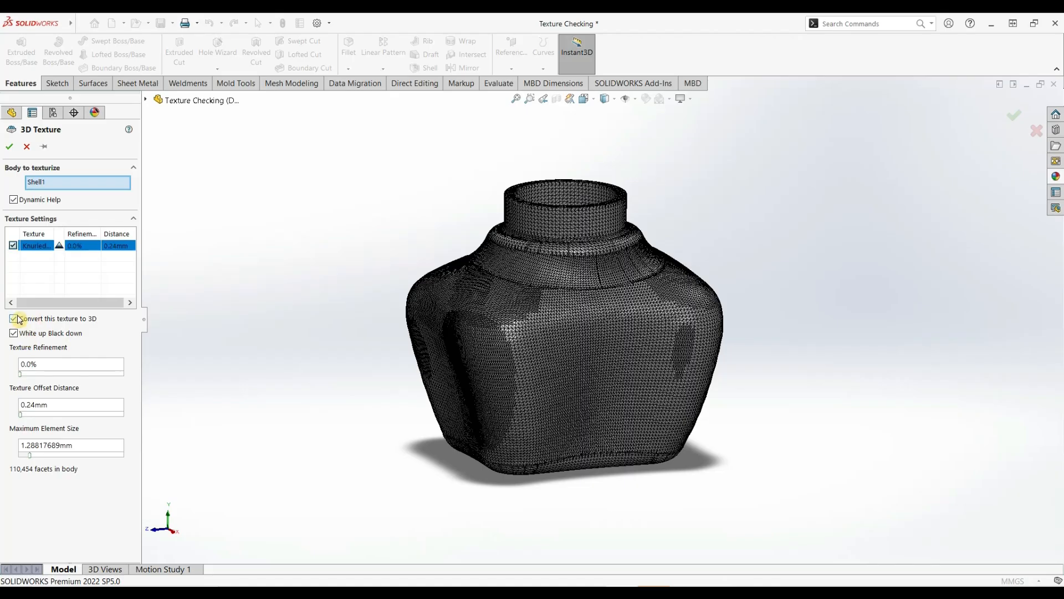
pyautogui.click(13, 245)
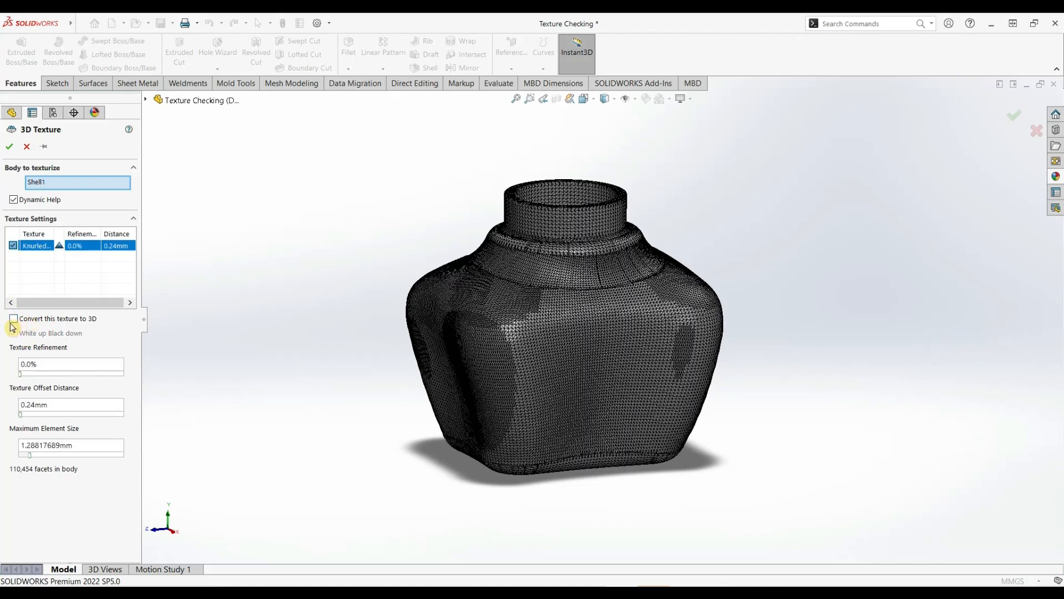
pyautogui.moveTo(24, 335)
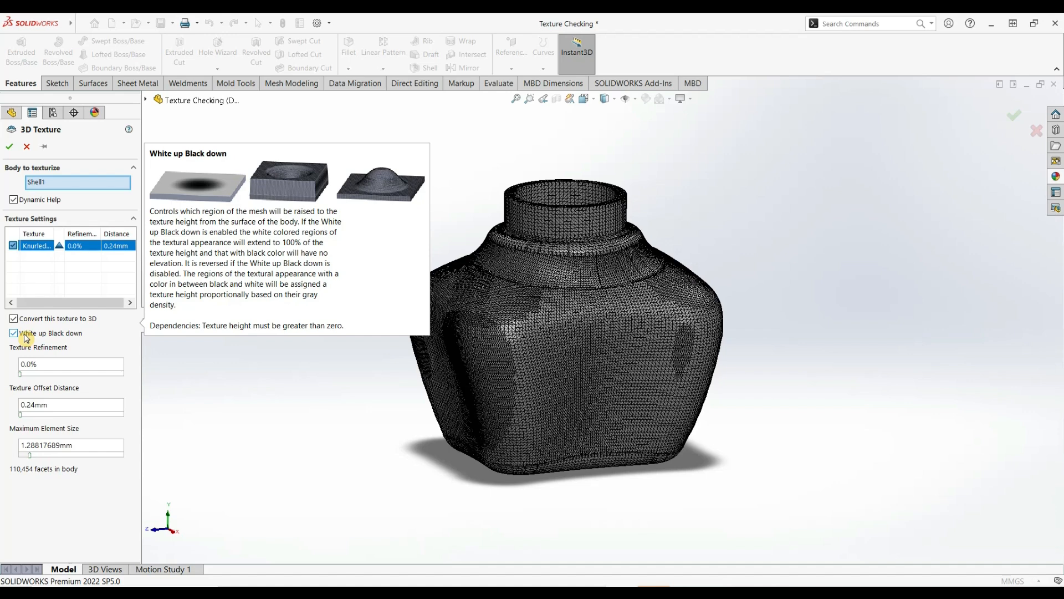
# Step: Set the Texture Refinement to 96.0% and inspect the refined mesh on the bottle
pyautogui.click(22, 376)
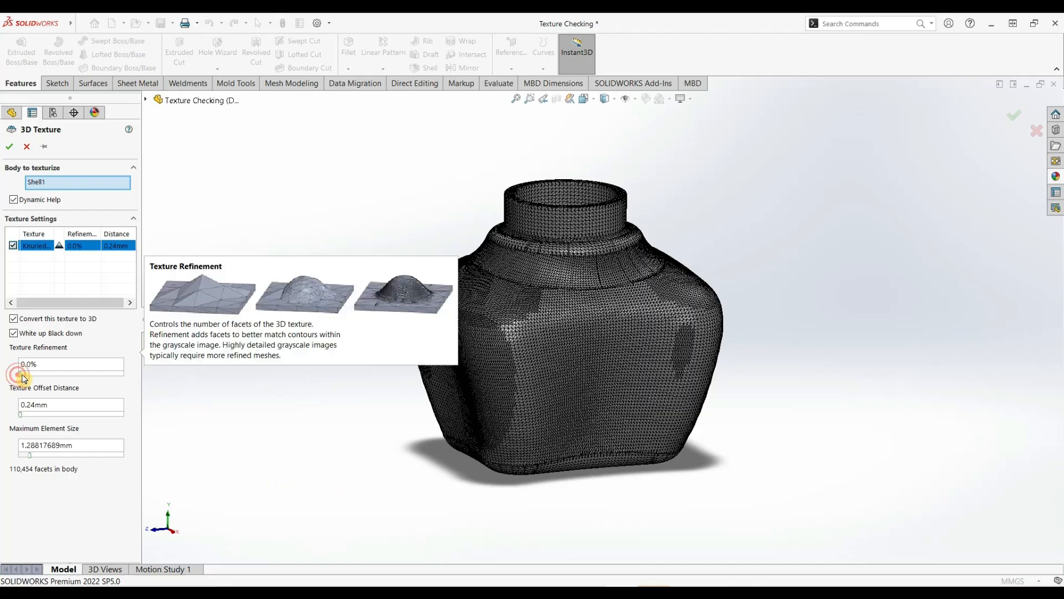
pyautogui.moveTo(23, 377); pyautogui.dragTo(119, 374)
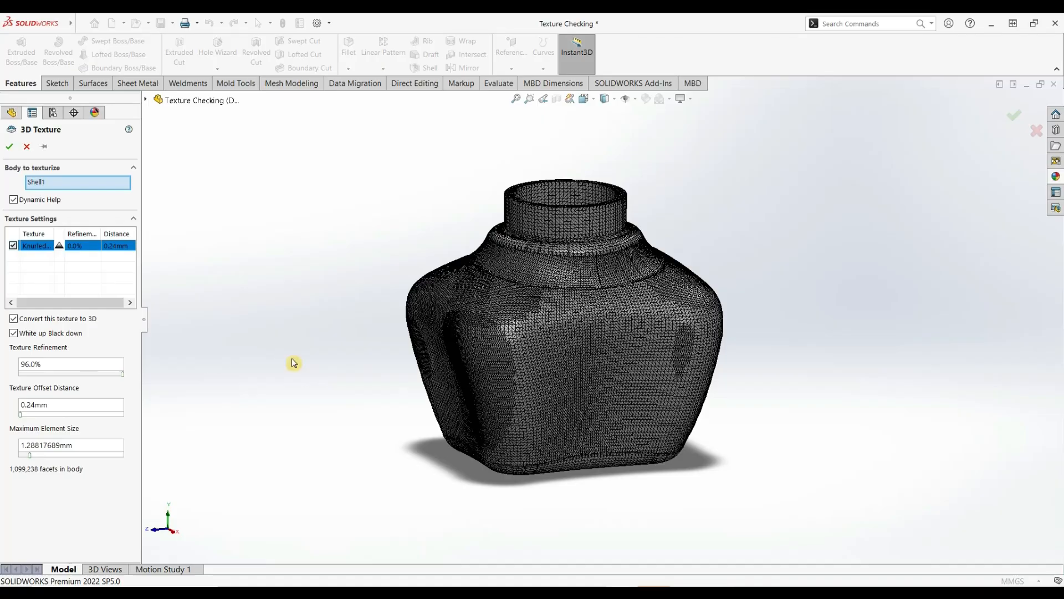
pyautogui.scroll(-4, 546, 334)
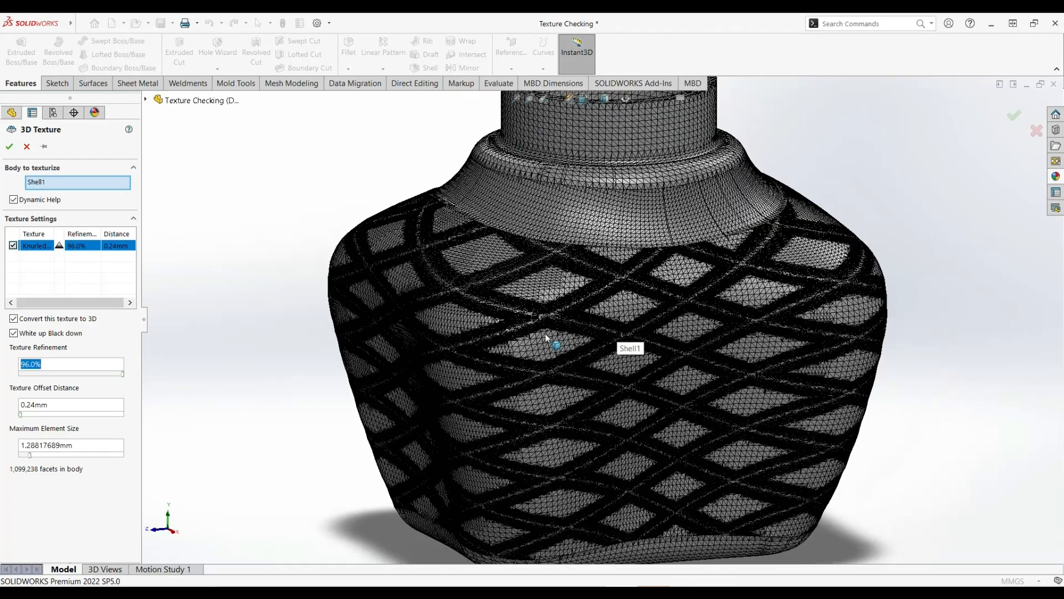
pyautogui.scroll(-3, 546, 335)
pyautogui.scroll(2, 654, 253)
pyautogui.scroll(-8, 471, 192)
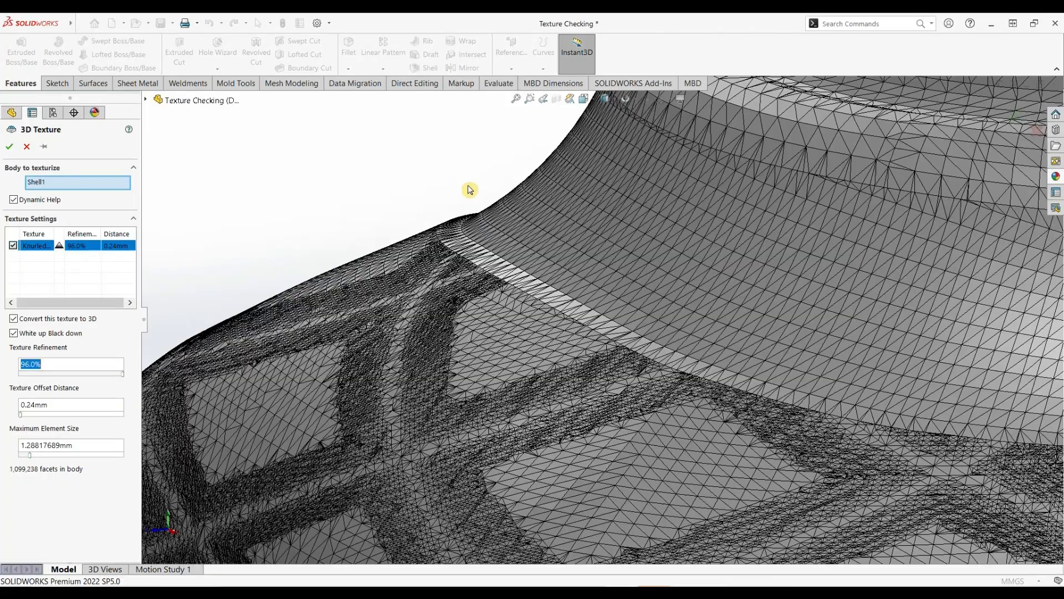
pyautogui.scroll(12, 454, 295)
pyautogui.scroll(-3, 754, 453)
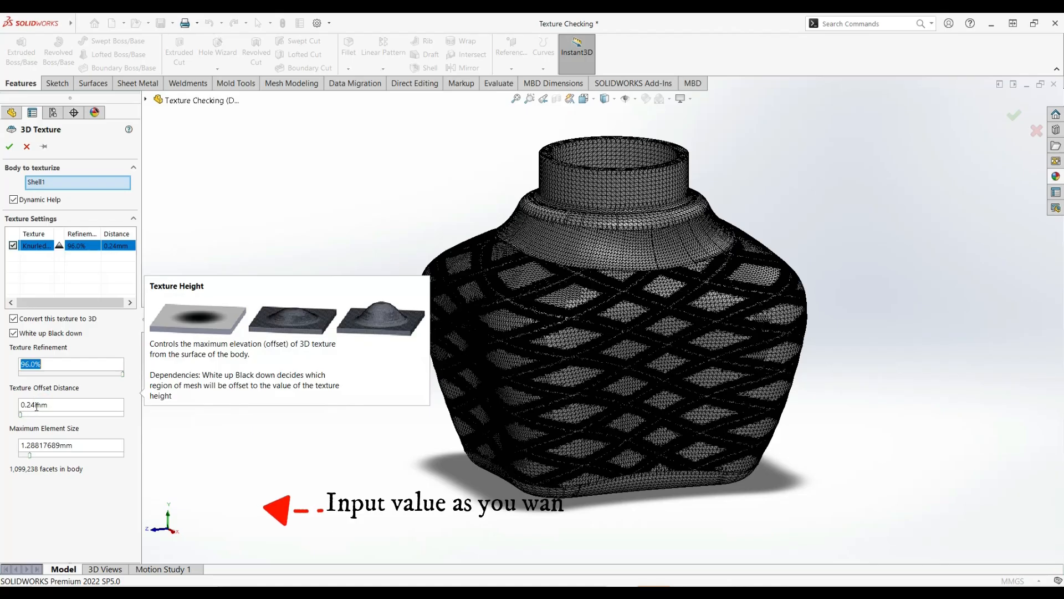
# Step: Set the Texture Offset Distance to 0.60 mm and inspect the raised pattern near the bottle's shoulder
pyautogui.moveTo(21, 415)
pyautogui.mouseDown()
pyautogui.moveTo(79, 414)
pyautogui.moveTo(23, 415)
pyautogui.mouseUp()
pyautogui.scroll(-10, 552, 279)
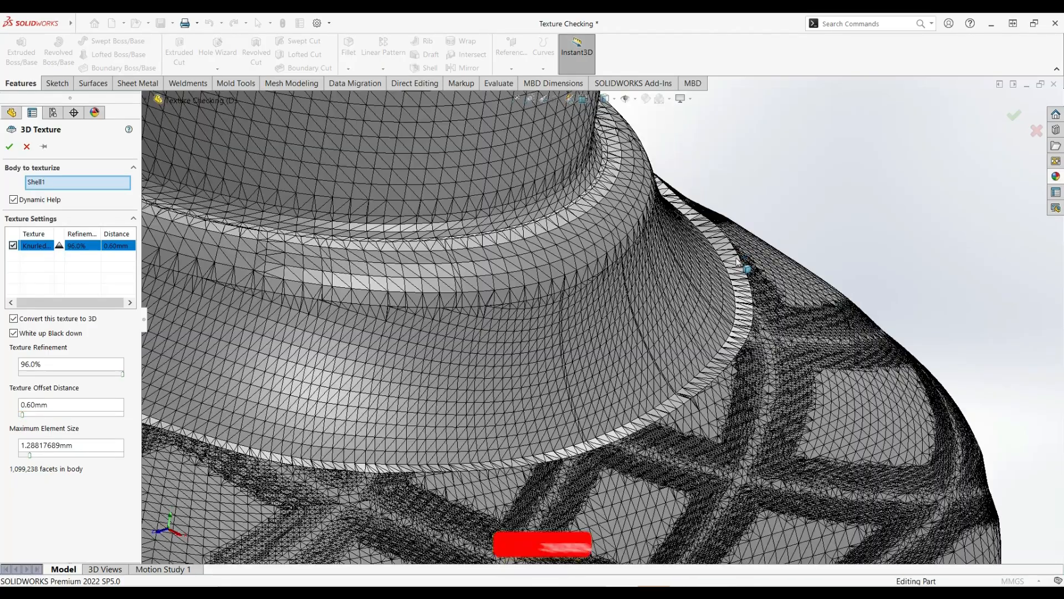
# Step: Try to set the Texture Offset Distance to a negative value of -.6
pyautogui.scroll(10, 720, 324)
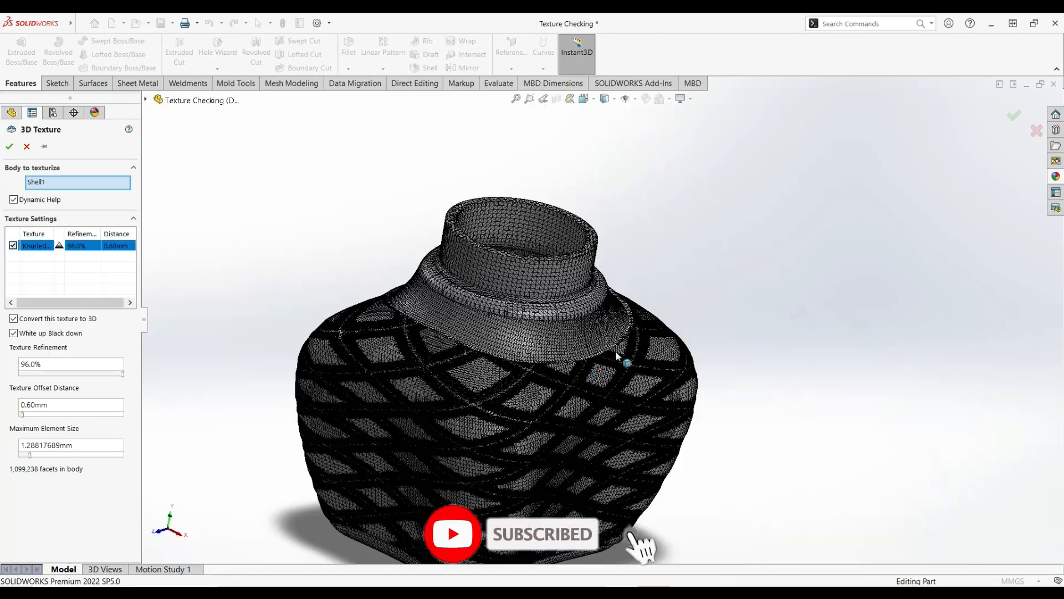
pyautogui.scroll(2, 502, 387)
pyautogui.scroll(-2, 646, 420)
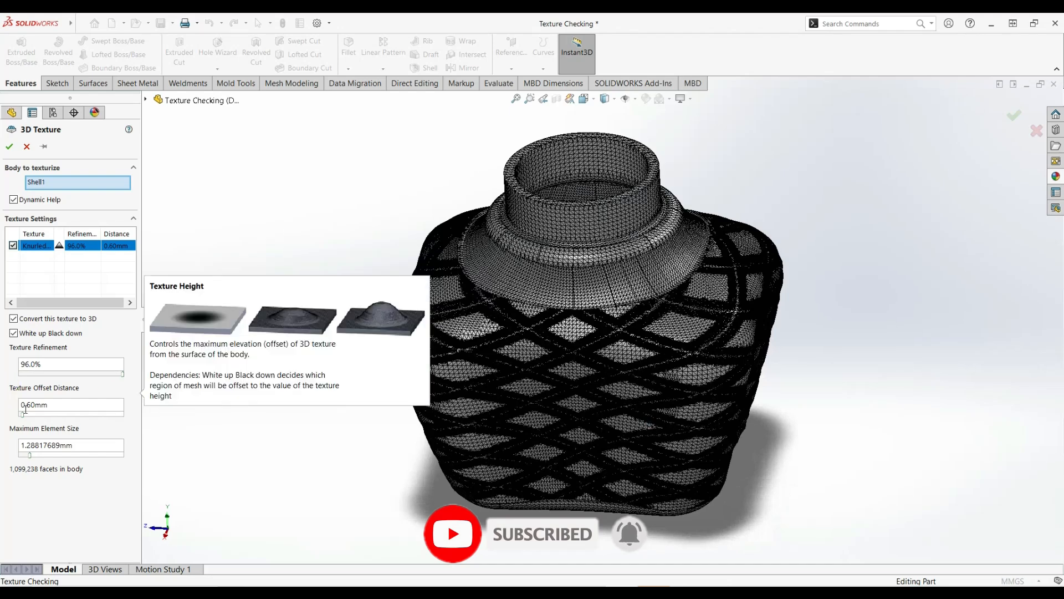
pyautogui.moveTo(22, 415); pyautogui.dragTo(20, 415)
pyautogui.click(21, 404)
pyautogui.write('-')
pyautogui.click(21, 414)
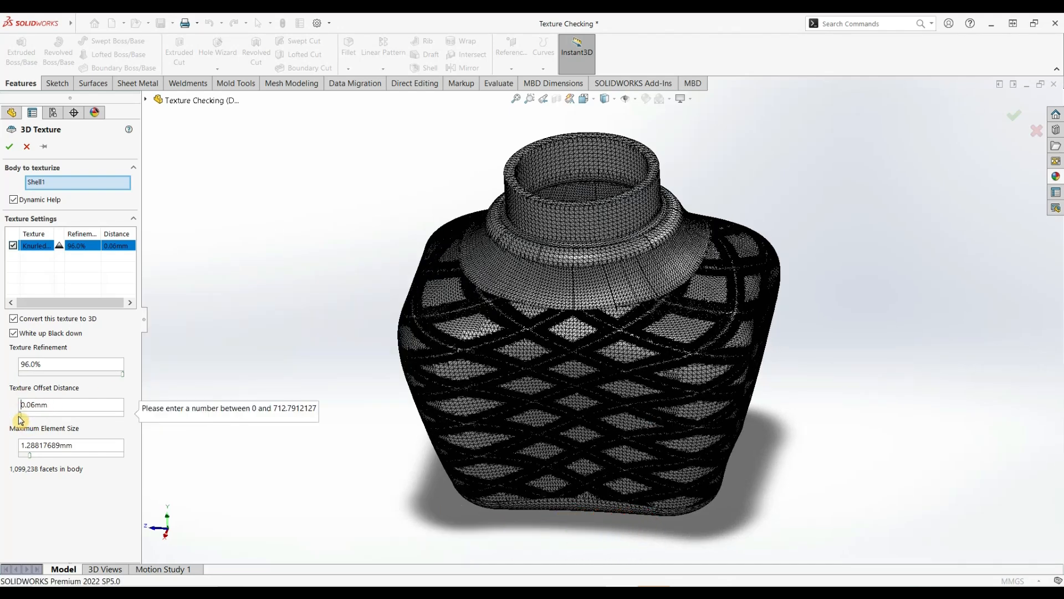
pyautogui.write('-')
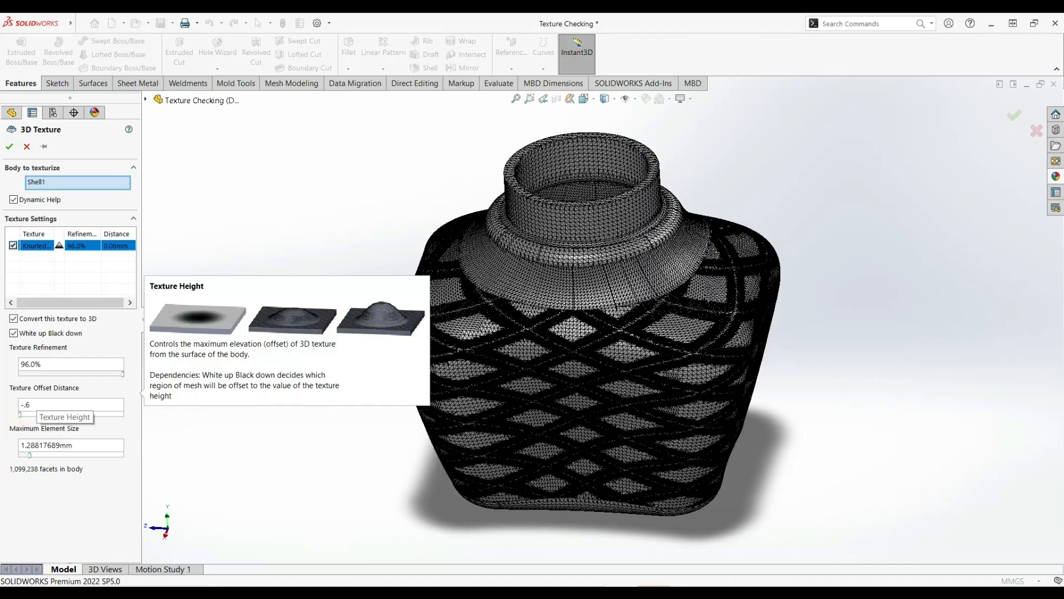
pyautogui.write('.6')
pyautogui.press('Return')
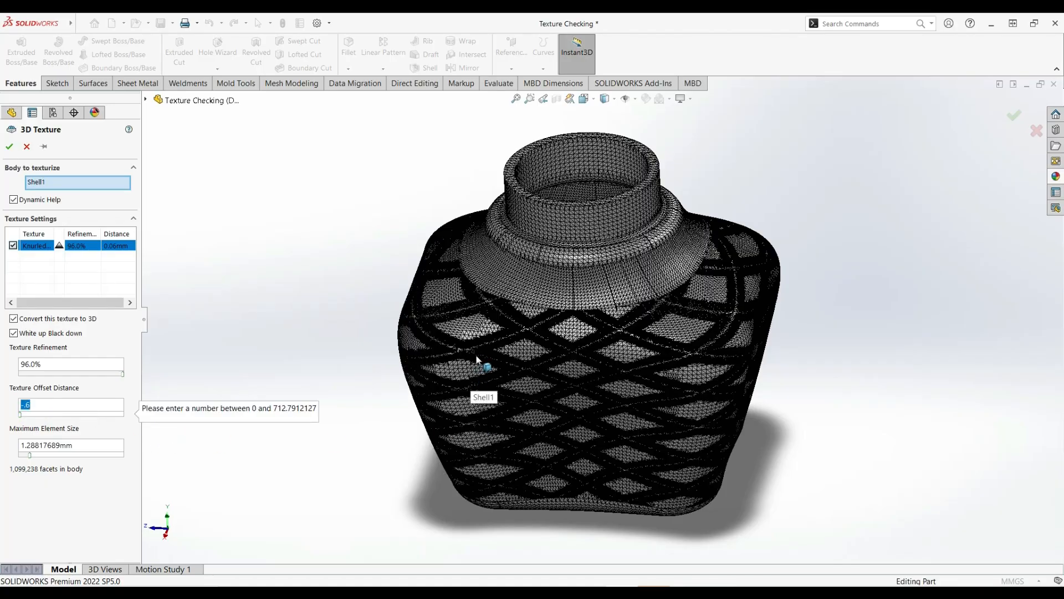
# Step: Set the Texture Offset Distance to 0.60 mm and inspect the meshed pattern around the bottle's shoulder
pyautogui.scroll(-6, 485, 355)
pyautogui.scroll(5, 487, 356)
pyautogui.moveTo(486, 356); pyautogui.dragTo(291, 297, button='middle')
pyautogui.scroll(-8, 456, 361)
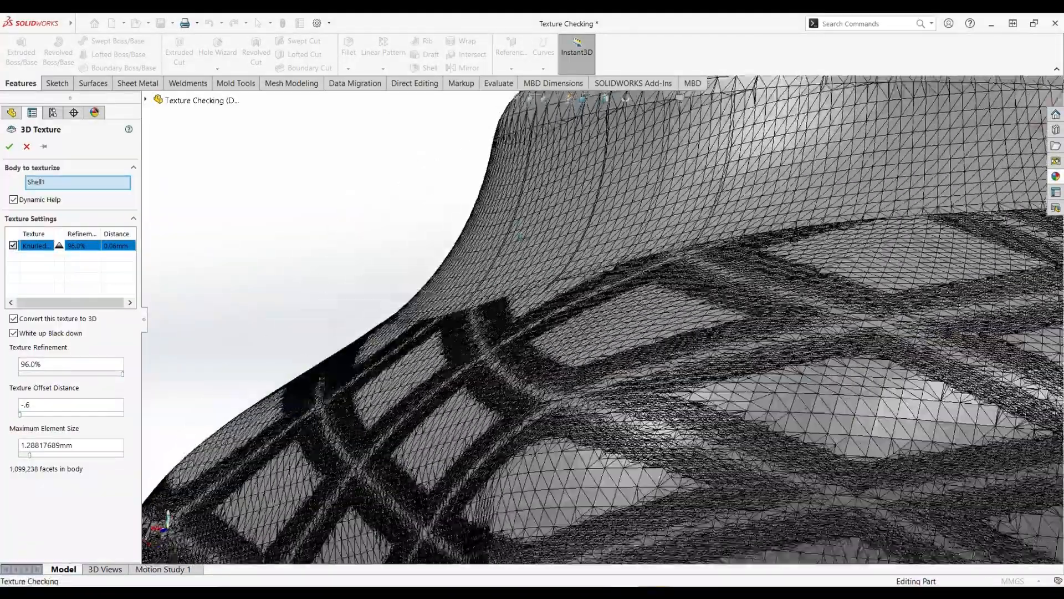
pyautogui.moveTo(520, 230); pyautogui.dragTo(487, 348, button='middle')
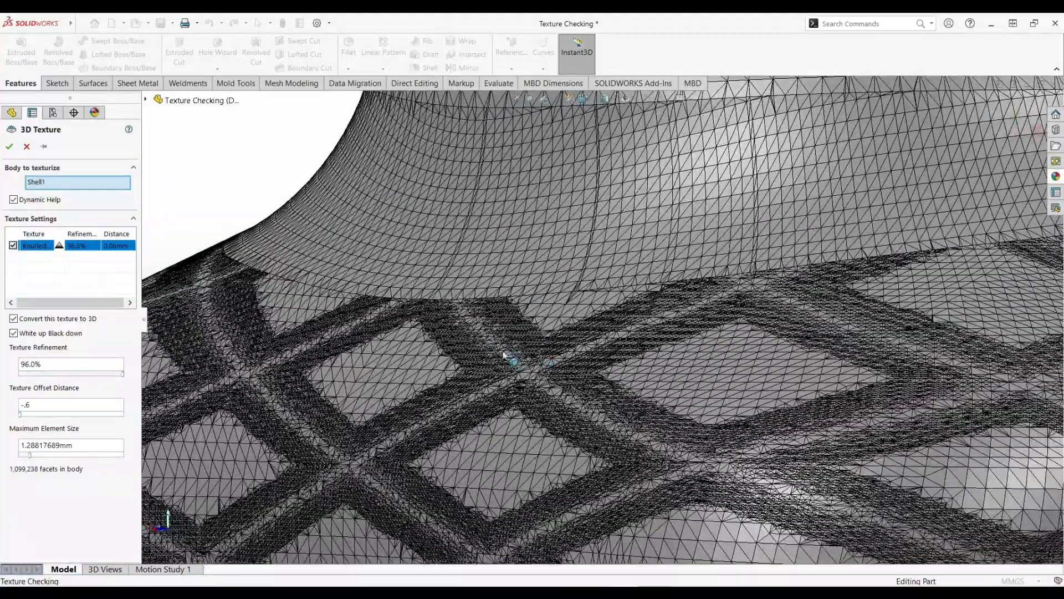
pyautogui.scroll(10, 488, 356)
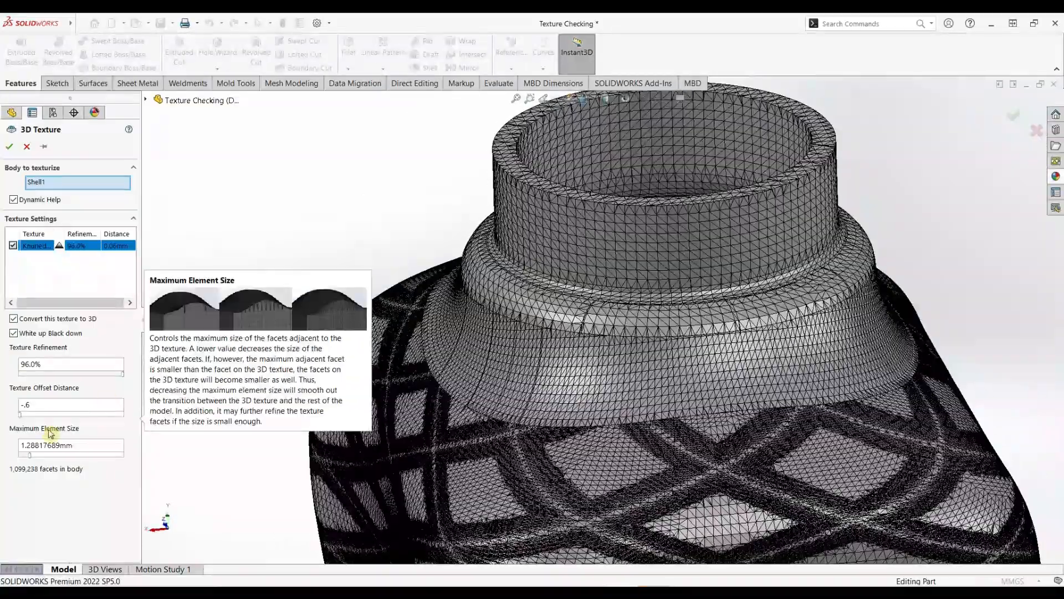
pyautogui.moveTo(22, 418)
pyautogui.press('Return')
pyautogui.scroll(-8, 434, 361)
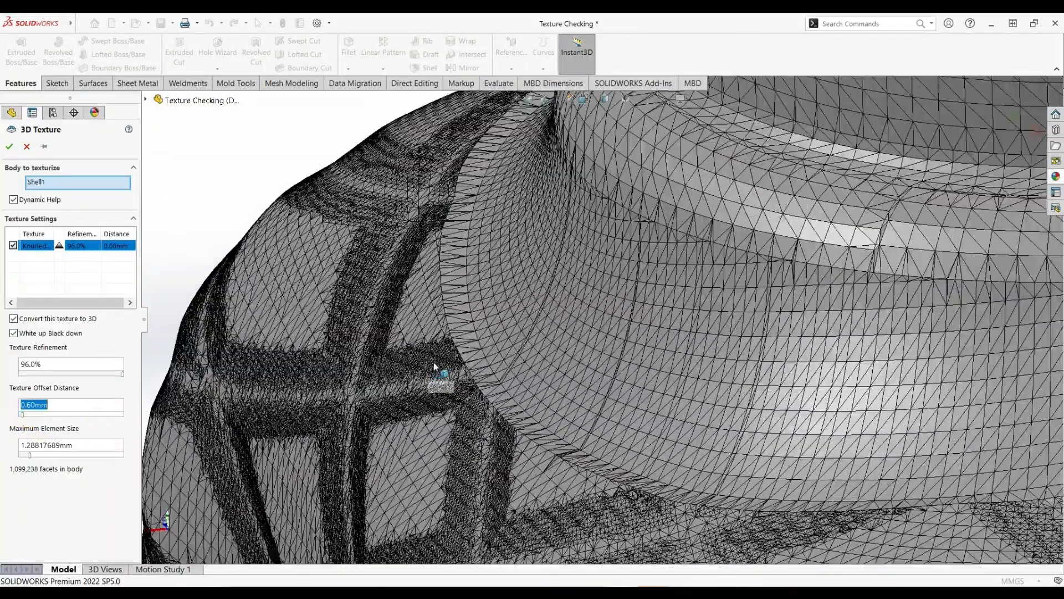
pyautogui.scroll(8, 477, 338)
pyautogui.scroll(-7, 412, 345)
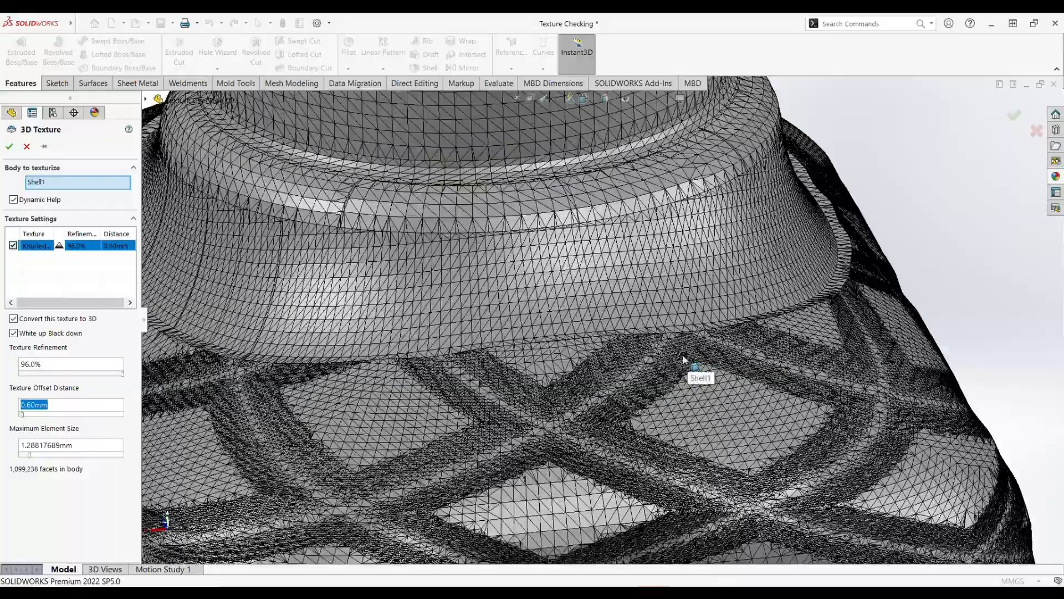
pyautogui.scroll(3, 412, 345)
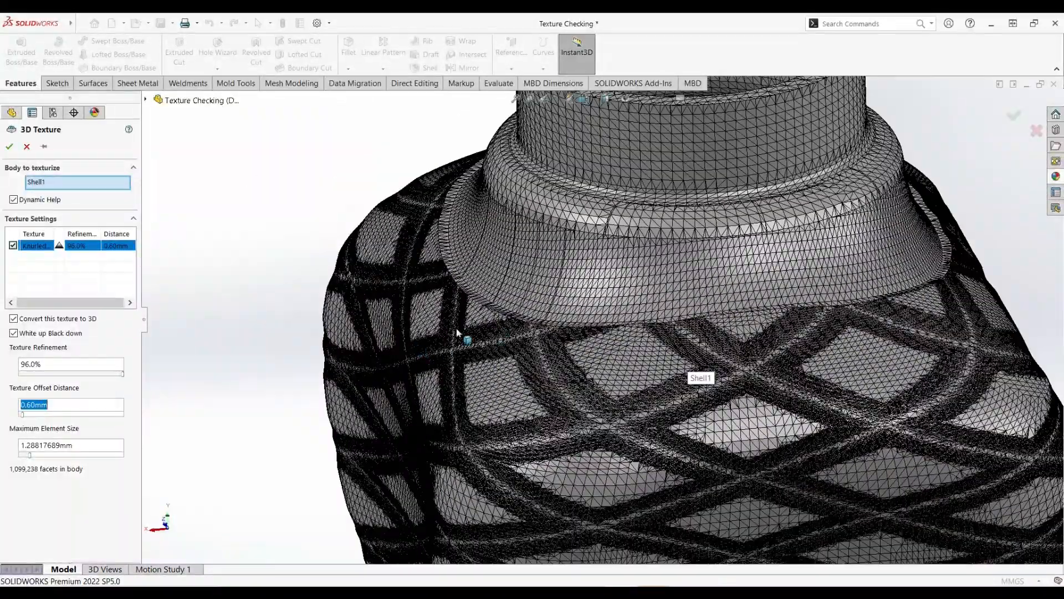
# Step: Set the Maximum Element Size to 1.5383983 mm and accept the 3D Texture feature
pyautogui.moveTo(33, 460)
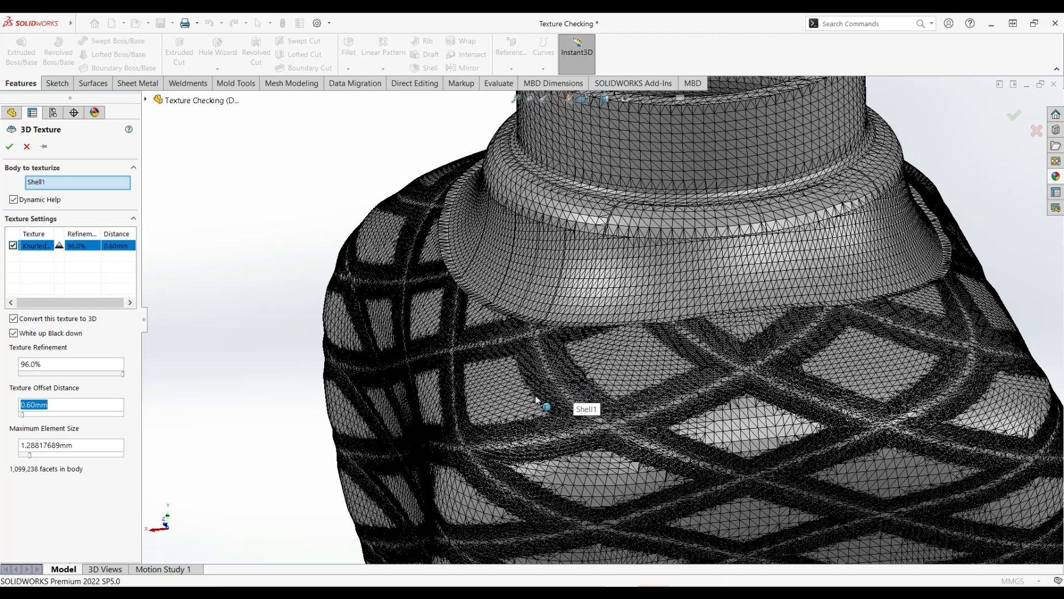
pyautogui.click(33, 455)
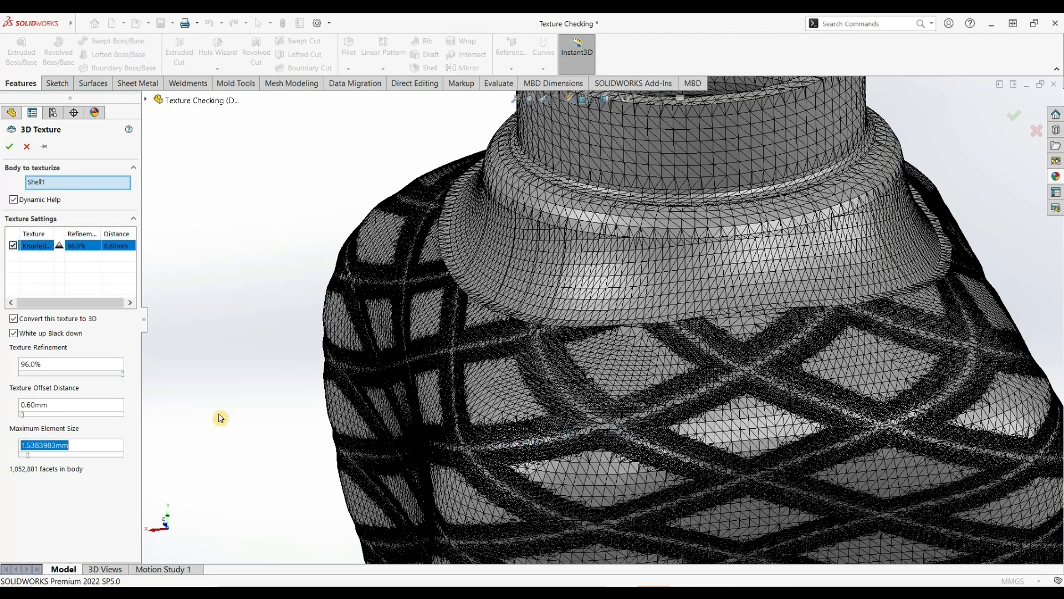
pyautogui.scroll(5, 487, 381)
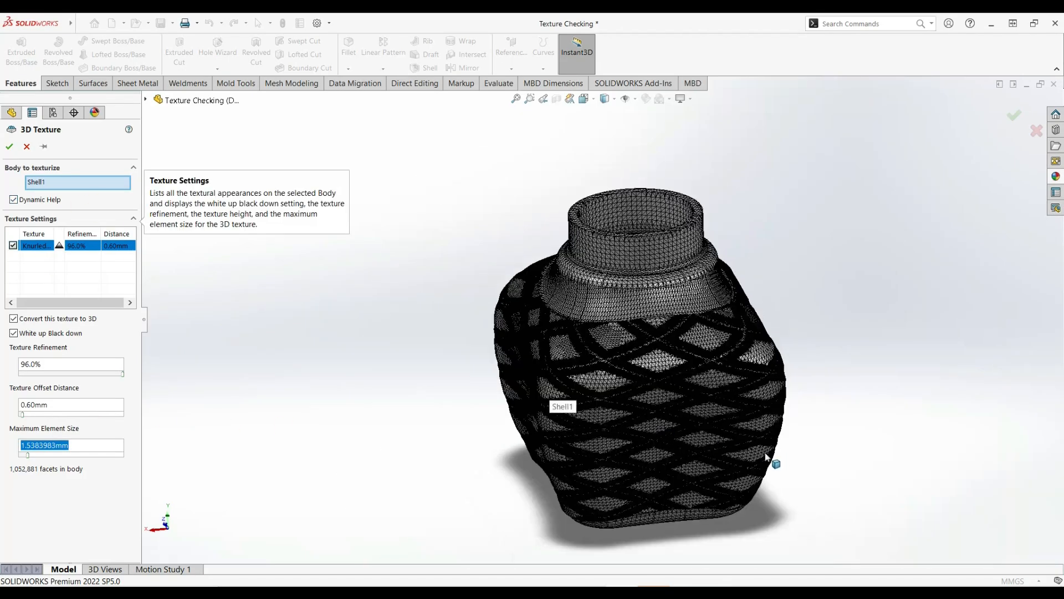
pyautogui.click(10, 146)
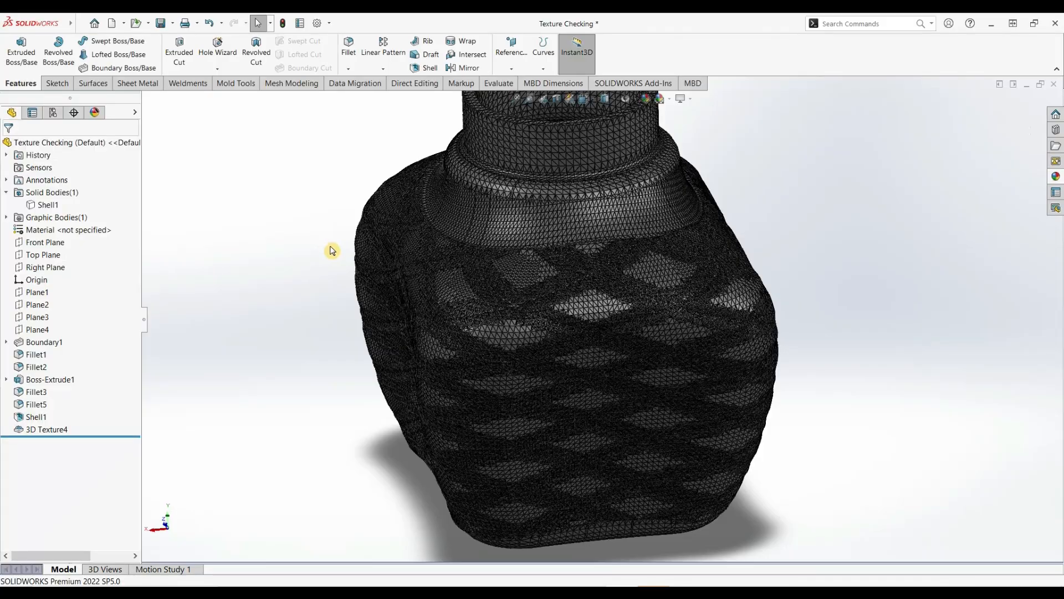
# Step: Fit the whole textured bottle in view and display it shaded without mesh edges
pyautogui.press('f')
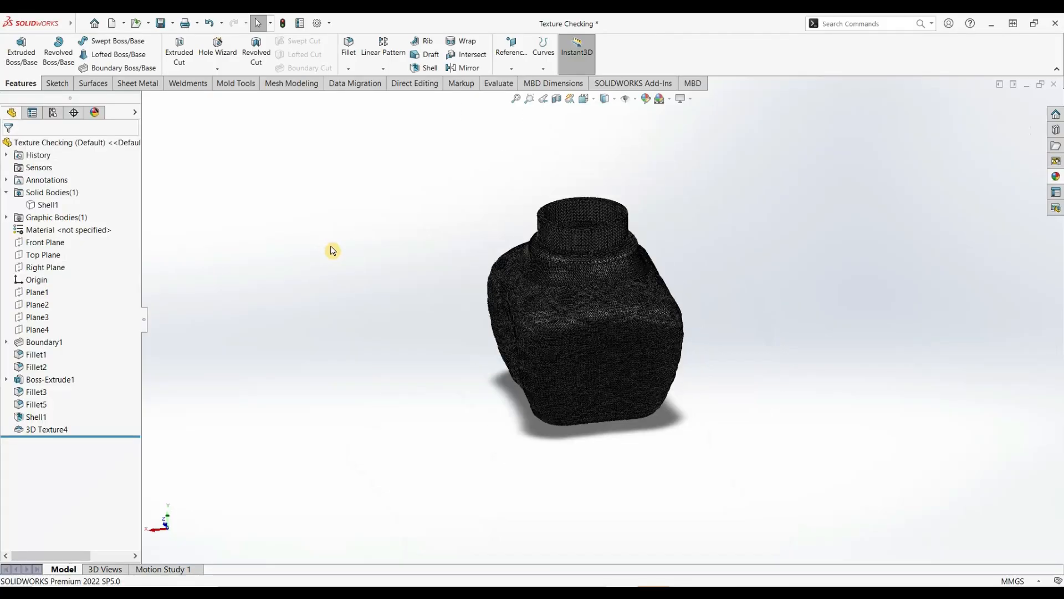
pyautogui.click(616, 100)
pyautogui.click(607, 129)
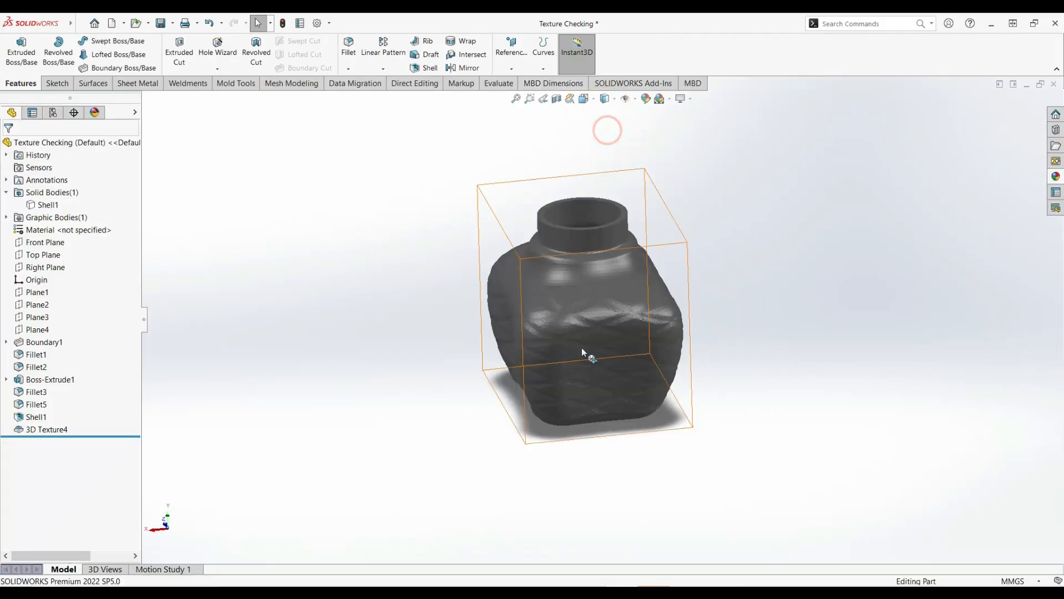
# Step: Examine the raised diamond pattern on the shaded bottle's sides, shoulder and corners from close up and as a whole
pyautogui.scroll(-5, 582, 352)
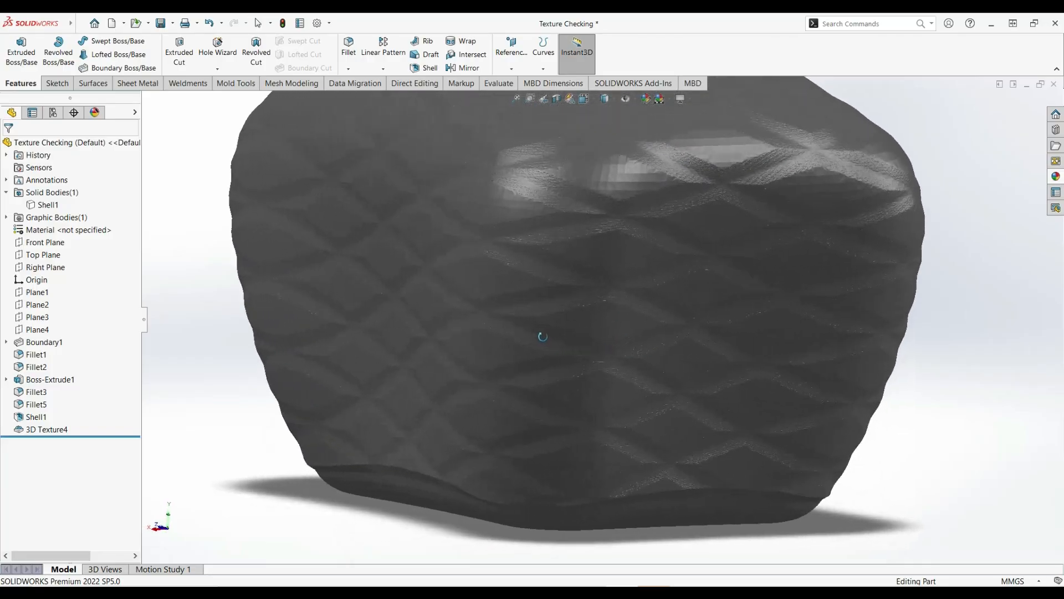
pyautogui.moveTo(542, 336); pyautogui.dragTo(550, 345, button='middle')
pyautogui.scroll(-4, 408, 252)
pyautogui.scroll(3, 407, 254)
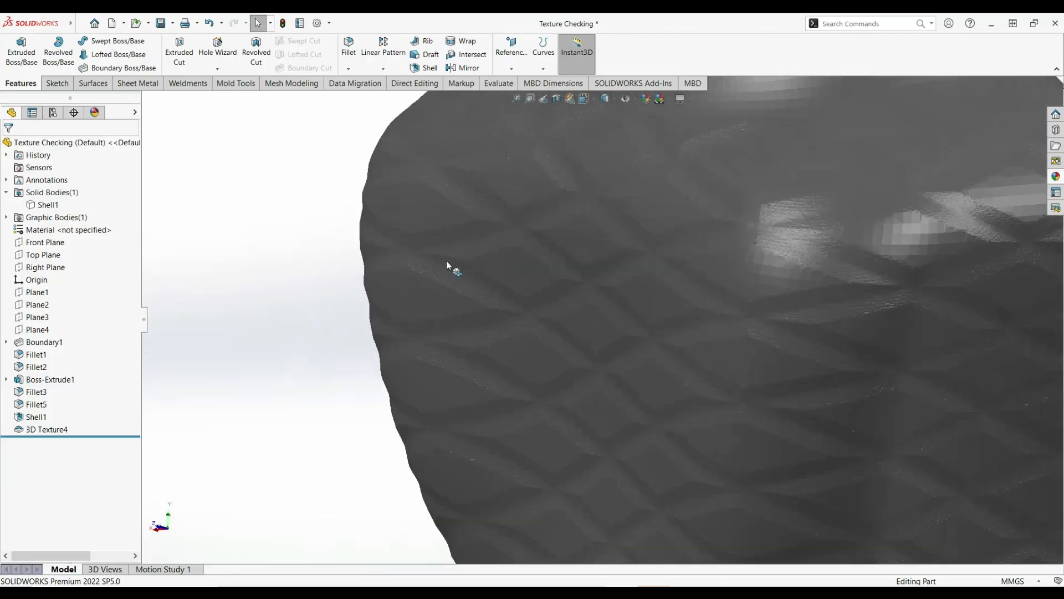
pyautogui.scroll(10, 448, 265)
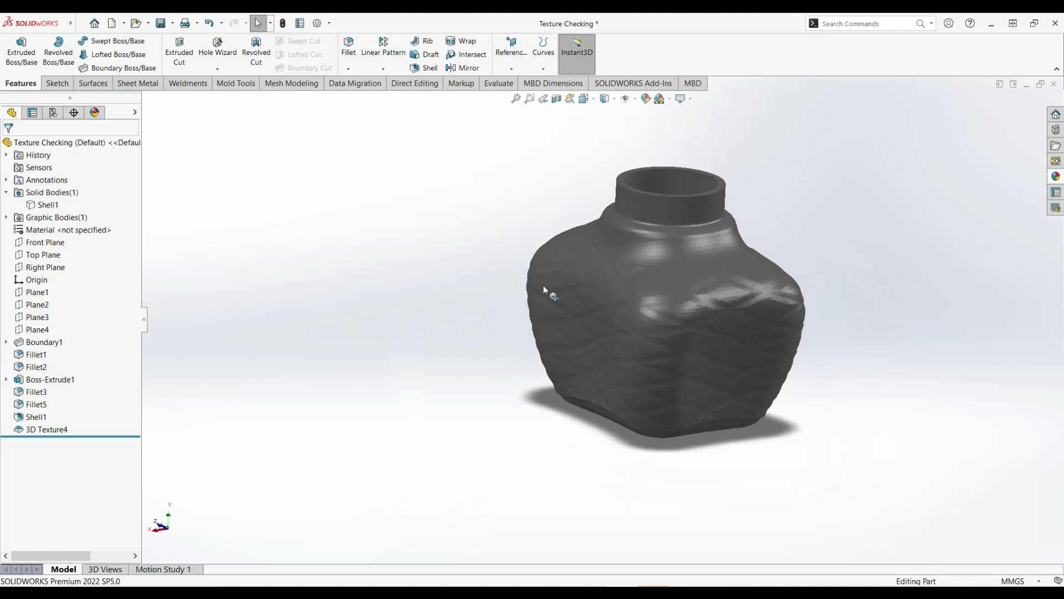
pyautogui.scroll(-6, 661, 314)
pyautogui.scroll(3, 659, 312)
pyautogui.moveTo(483, 290); pyautogui.dragTo(463, 280, button='middle')
pyautogui.scroll(-6, 531, 258)
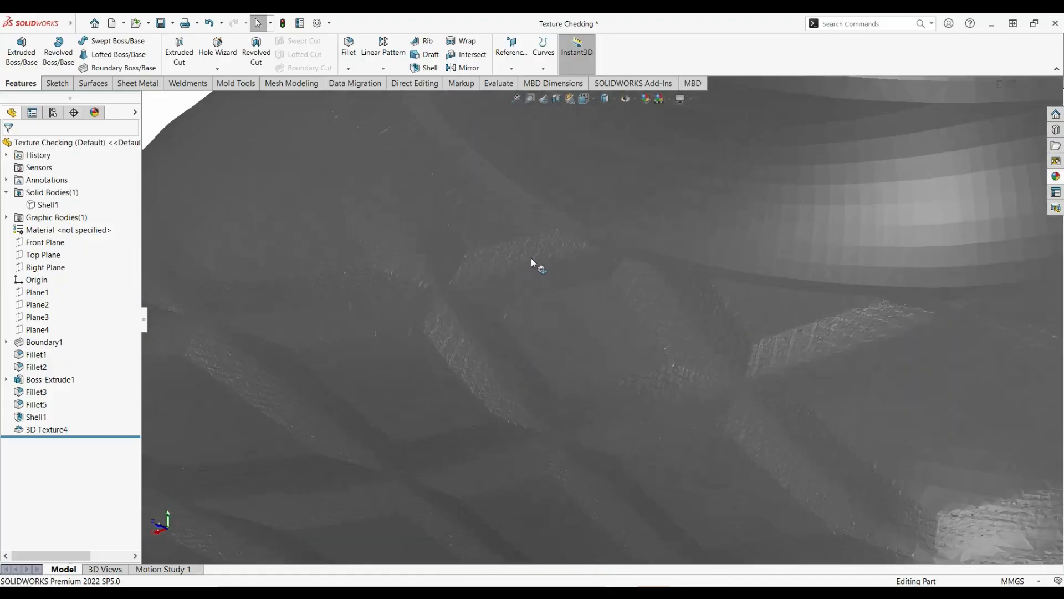
pyautogui.scroll(8, 531, 258)
pyautogui.scroll(-3, 720, 395)
pyautogui.scroll(2, 683, 375)
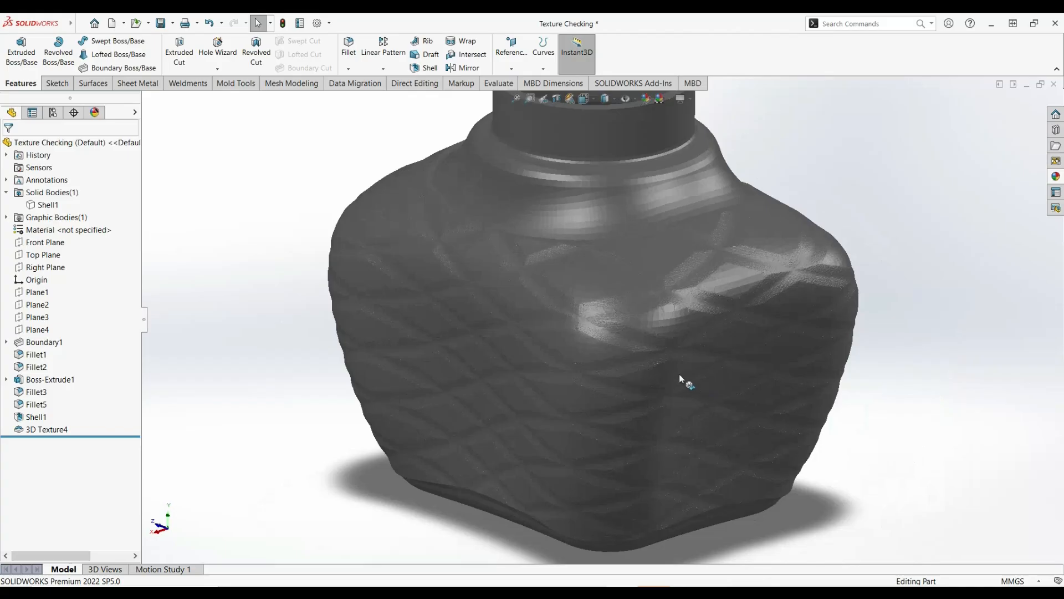
pyautogui.scroll(3, 633, 290)
pyautogui.scroll(2, 637, 232)
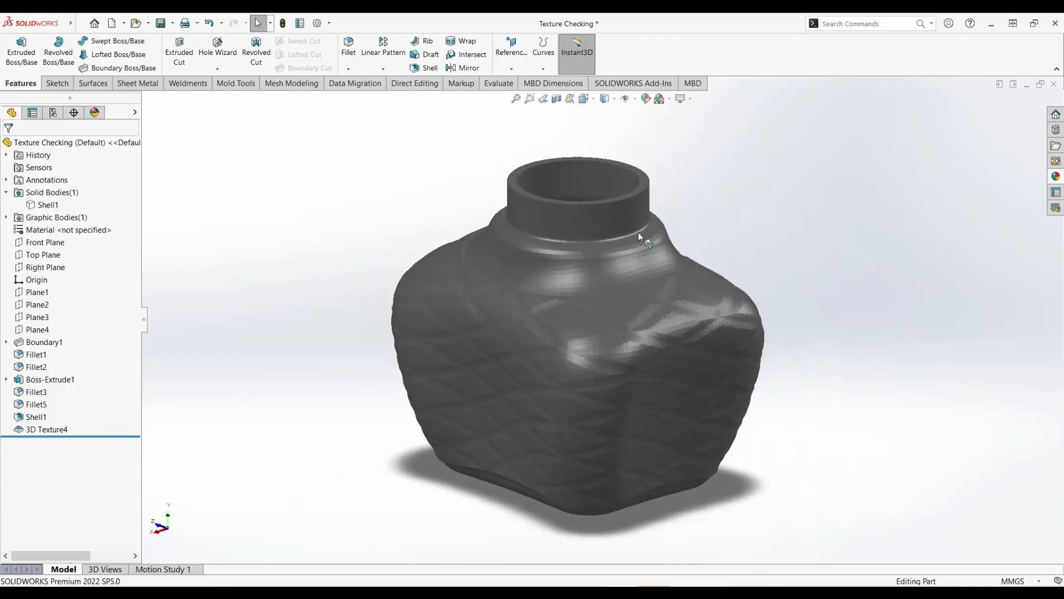
pyautogui.scroll(-2, 619, 327)
pyautogui.scroll(1, 614, 341)
pyautogui.scroll(-1, 601, 363)
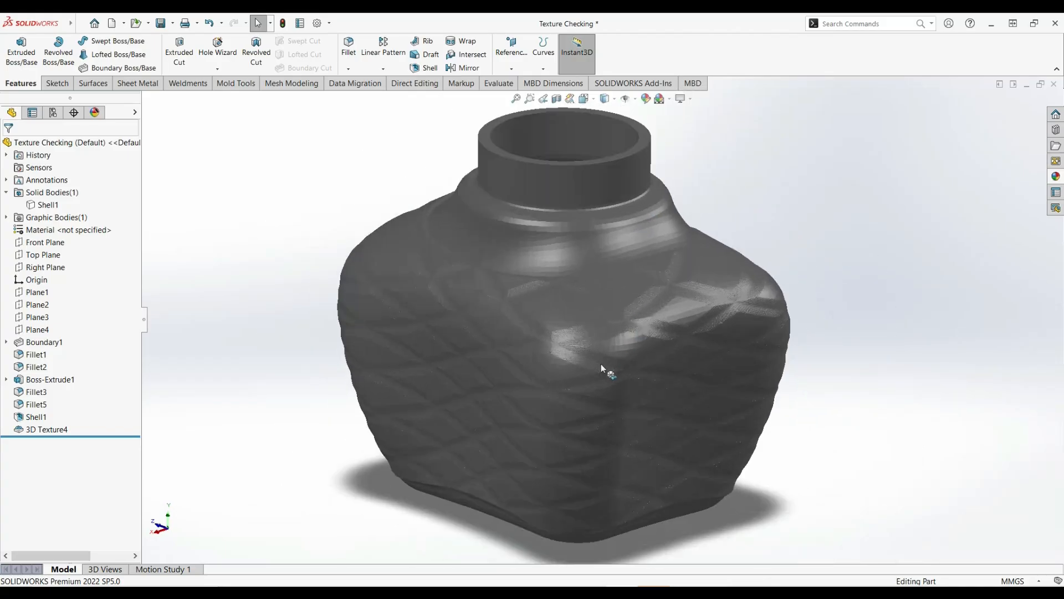